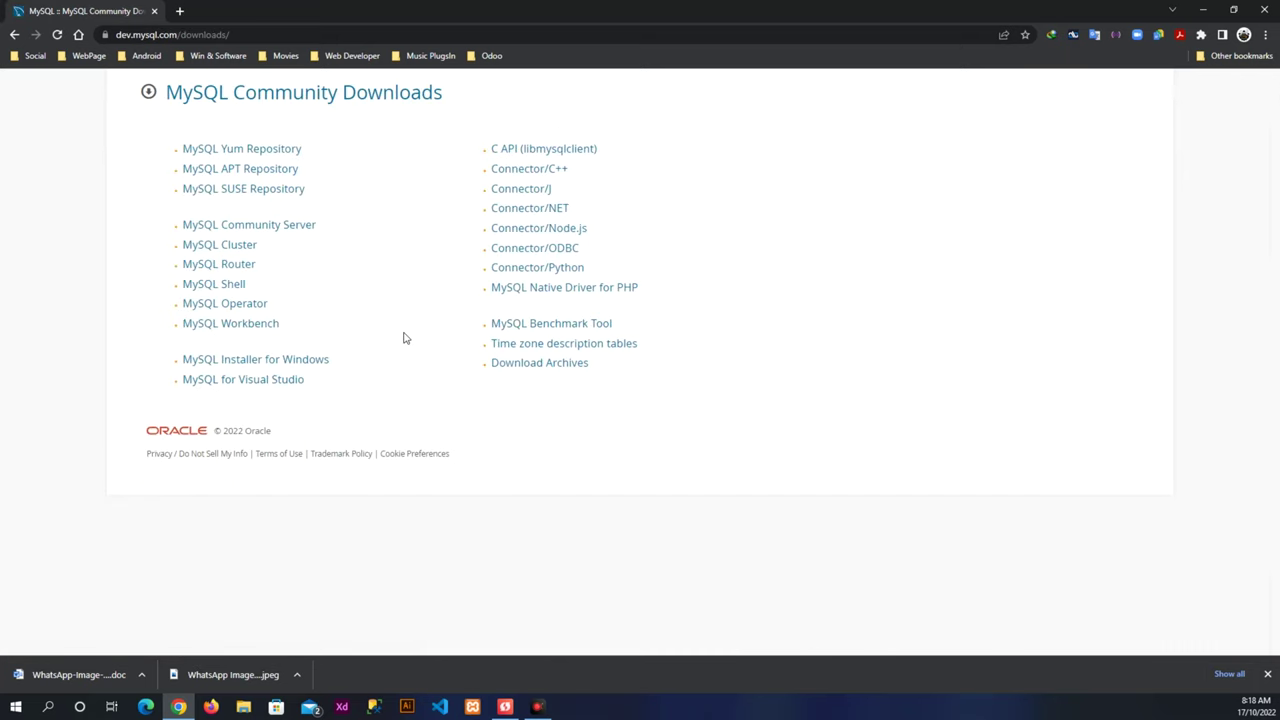
# Open the MySQL Installer 8.0.31 download page for Microsoft Windows.
pyautogui.click(235, 362)
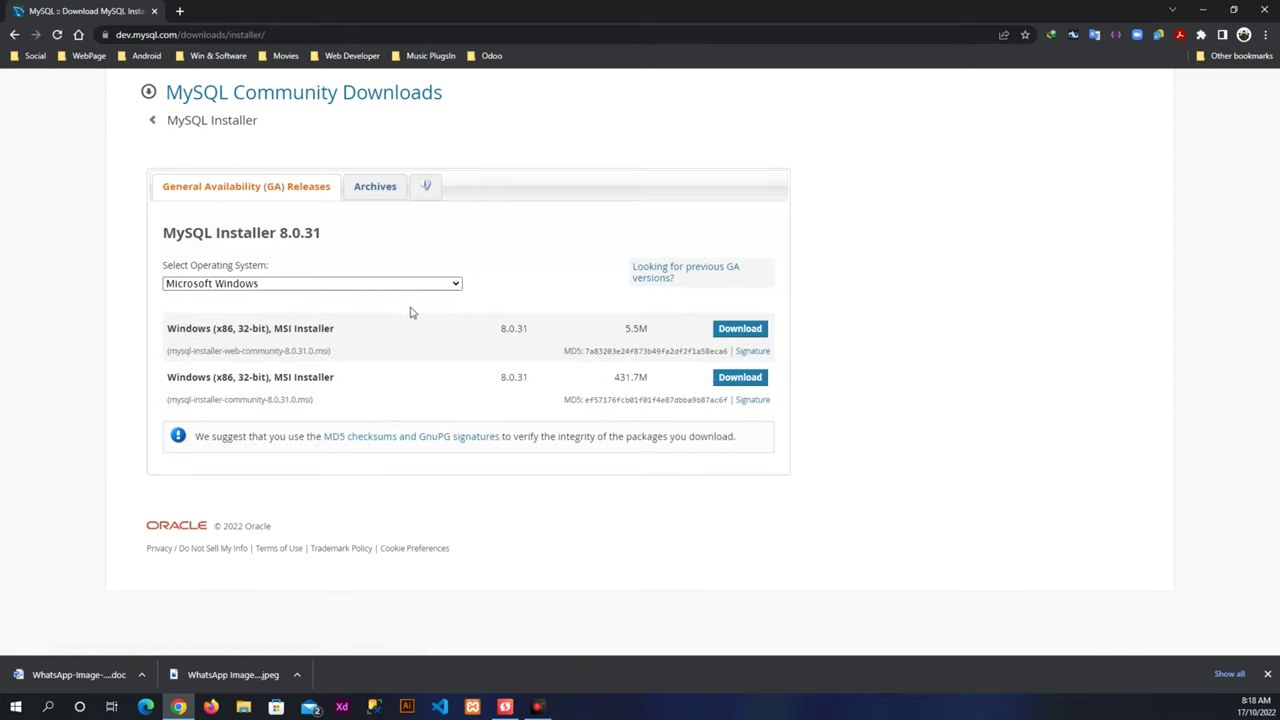
# Choose to download the 5.5M web community installer MSI for 8.0.31.
pyautogui.click(736, 334)
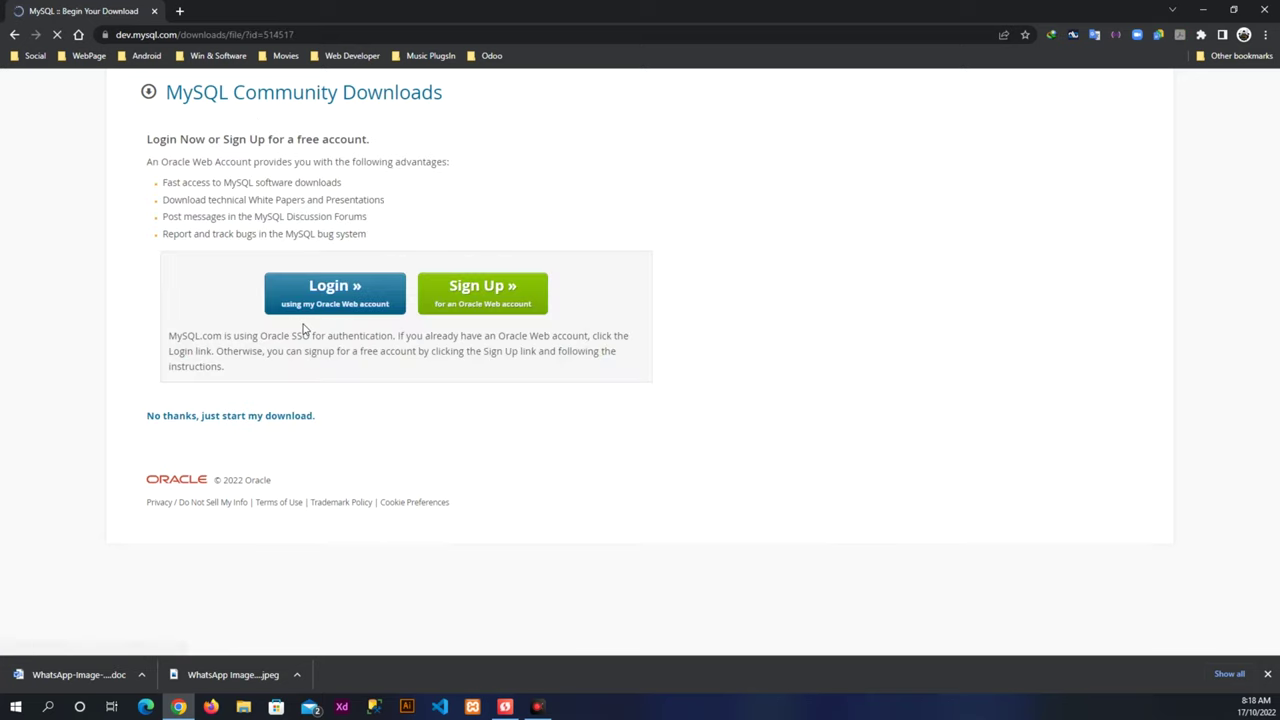
# Download mysql-installer-web-community-8.0.31.0.msi without logging in, then run it.
pyautogui.click(189, 424)
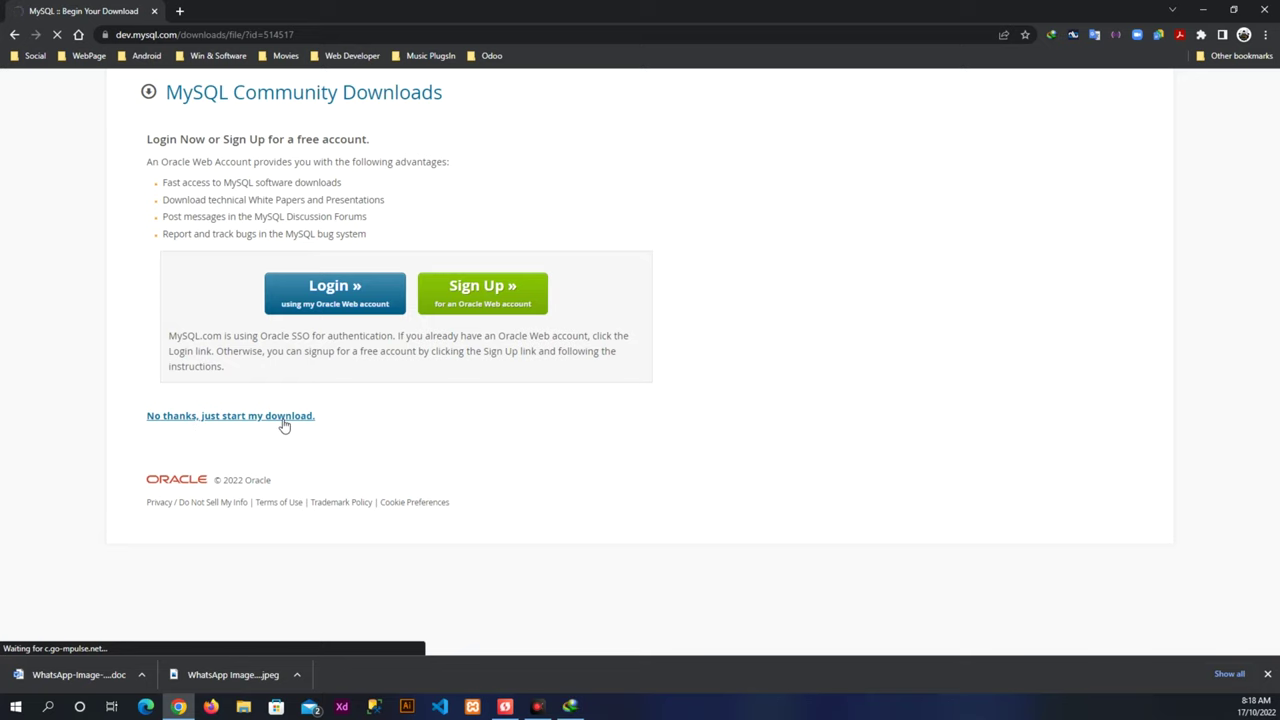
pyautogui.moveTo(107, 241); pyautogui.dragTo(604, 237)
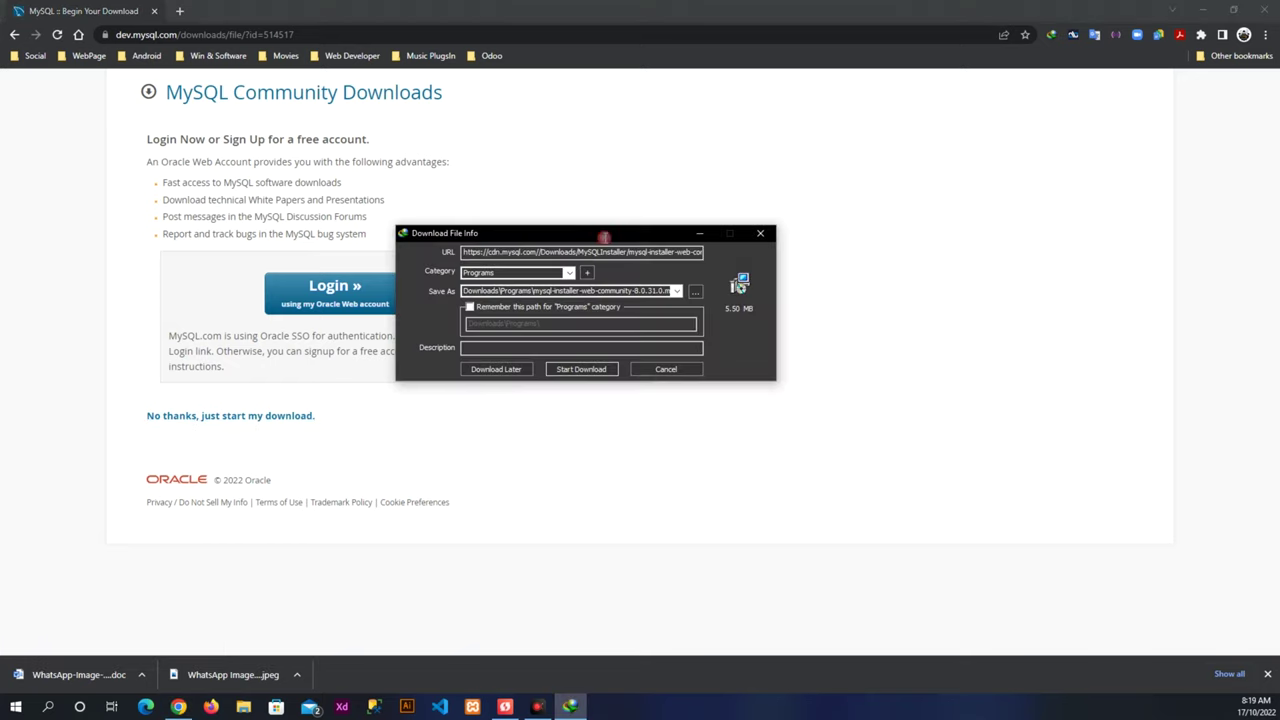
pyautogui.click(584, 368)
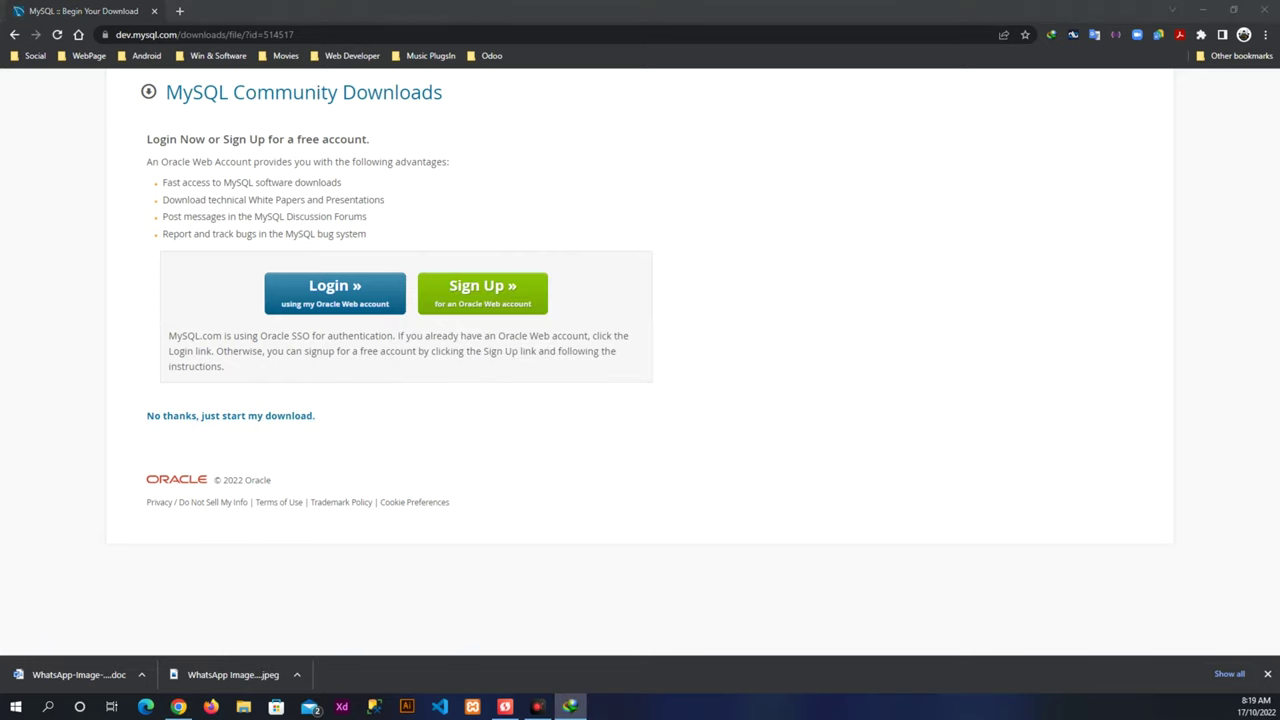
pyautogui.moveTo(473, 198); pyautogui.dragTo(625, 198)
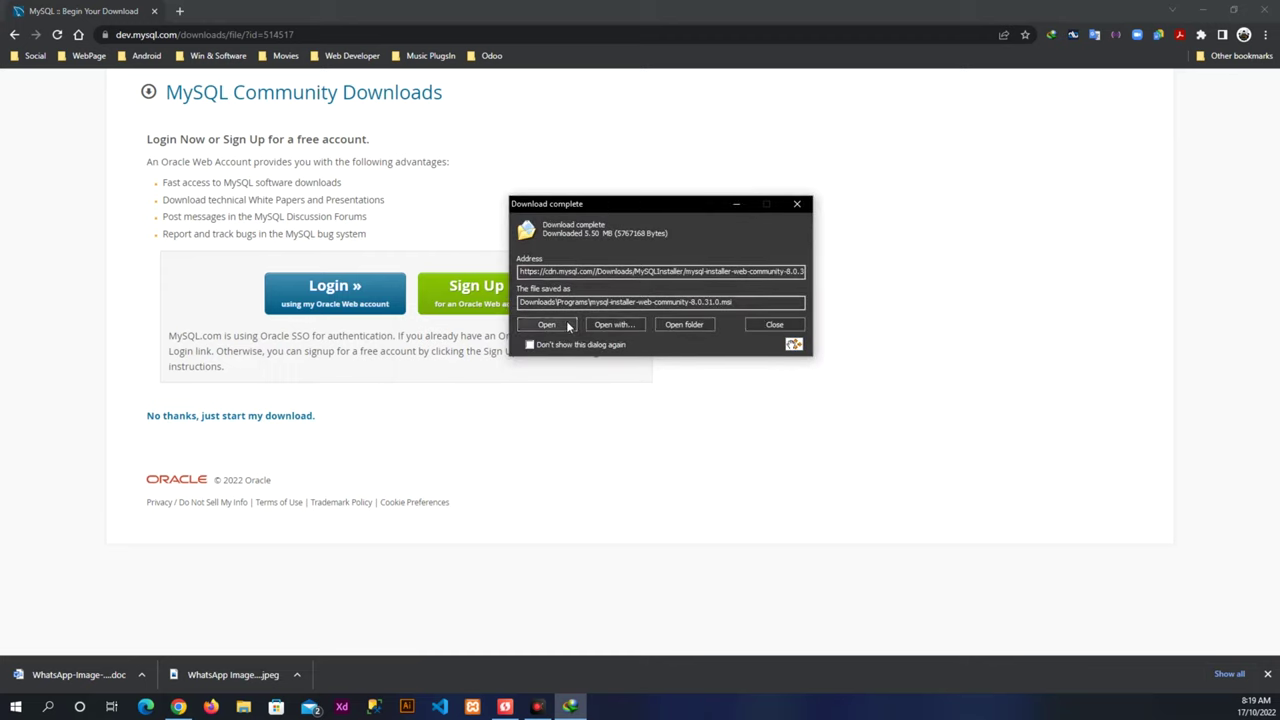
pyautogui.click(567, 326)
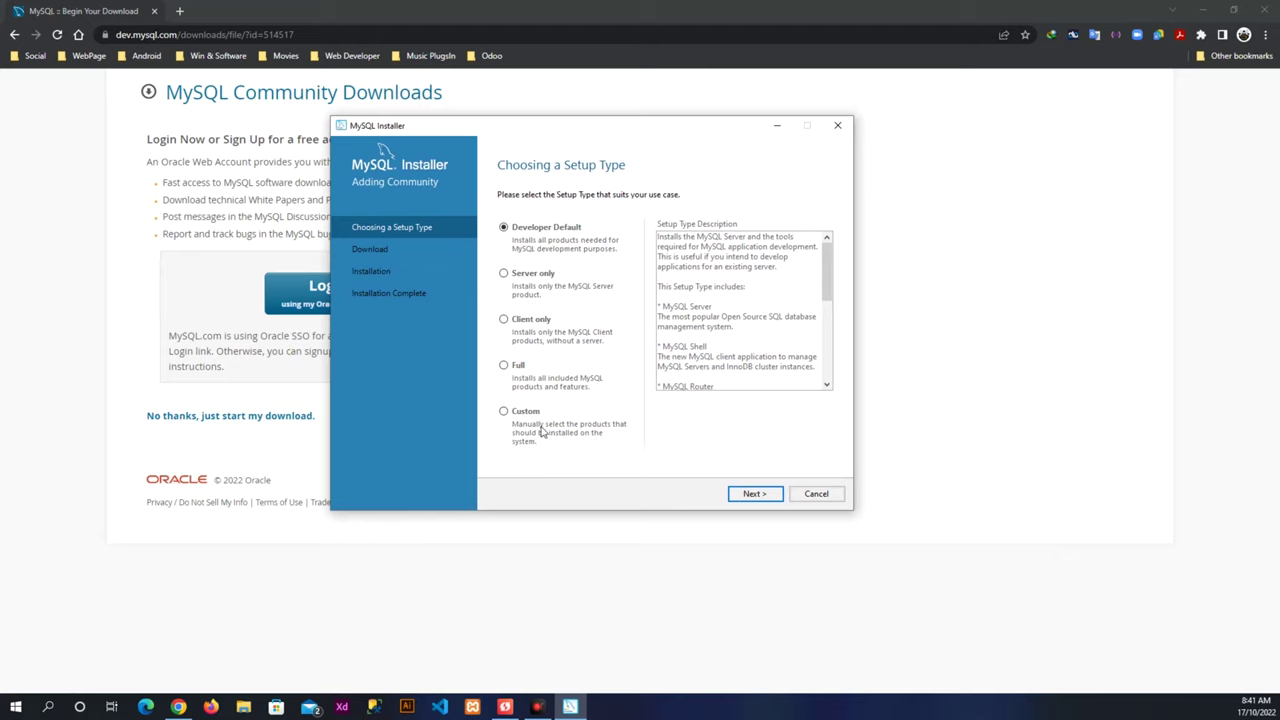
# Choose the Custom setup type and add MySQL Server 8.0.31 - X64 to the install list.
pyautogui.click(530, 414)
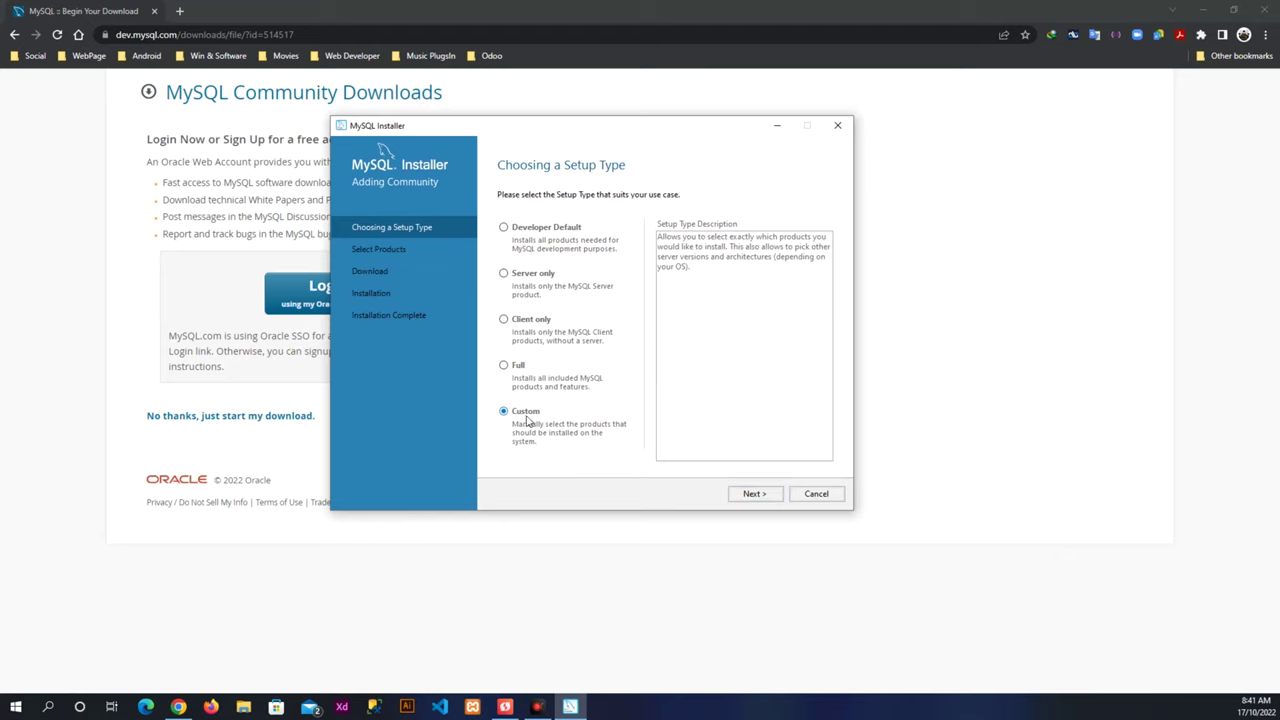
pyautogui.click(755, 493)
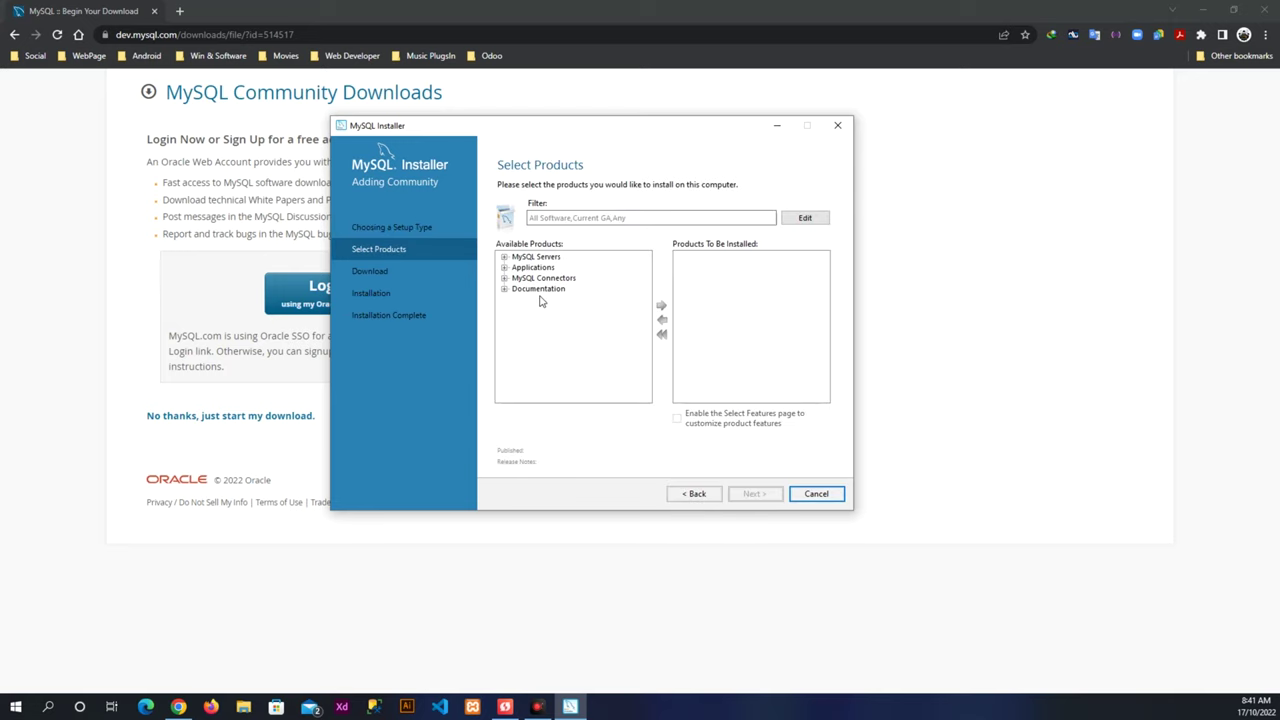
pyautogui.click(504, 257)
pyautogui.click(517, 268)
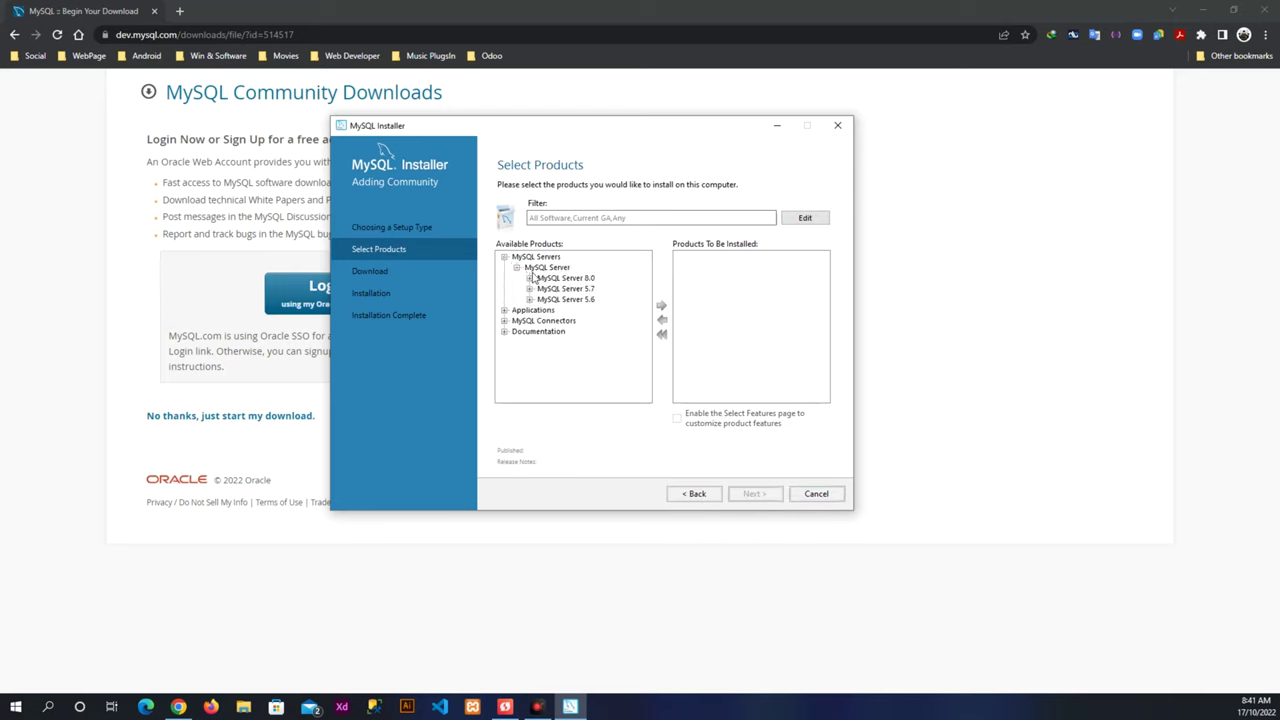
pyautogui.click(530, 278)
pyautogui.click(570, 268)
pyautogui.click(660, 304)
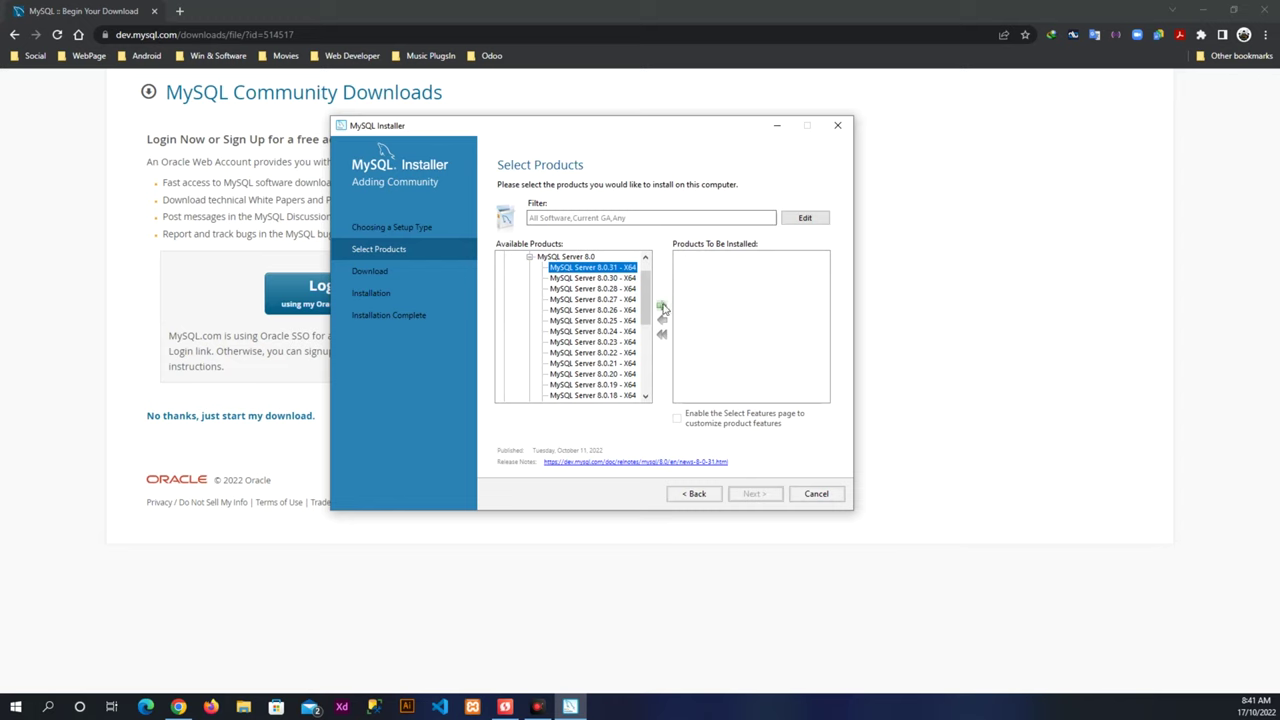
# Add MySQL Workbench 8.0.31 - X64 from Applications to the install list.
pyautogui.click(530, 257)
pyautogui.click(517, 268)
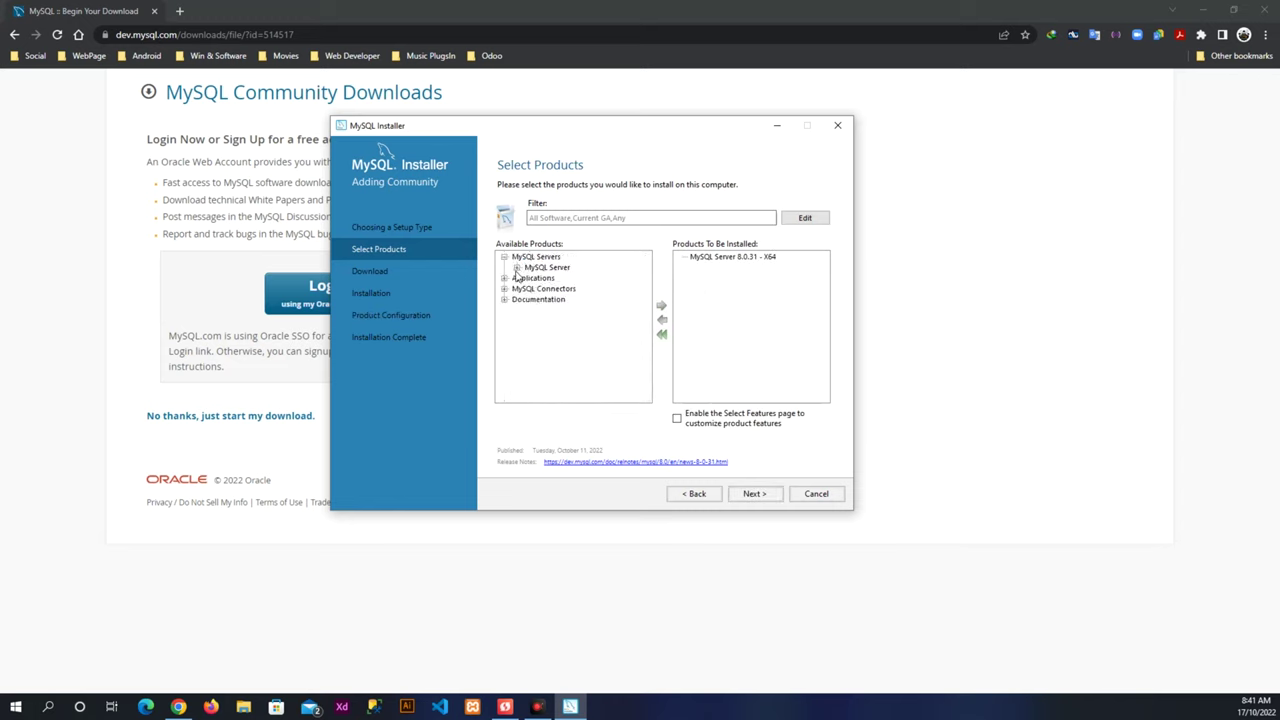
pyautogui.click(504, 278)
pyautogui.click(517, 288)
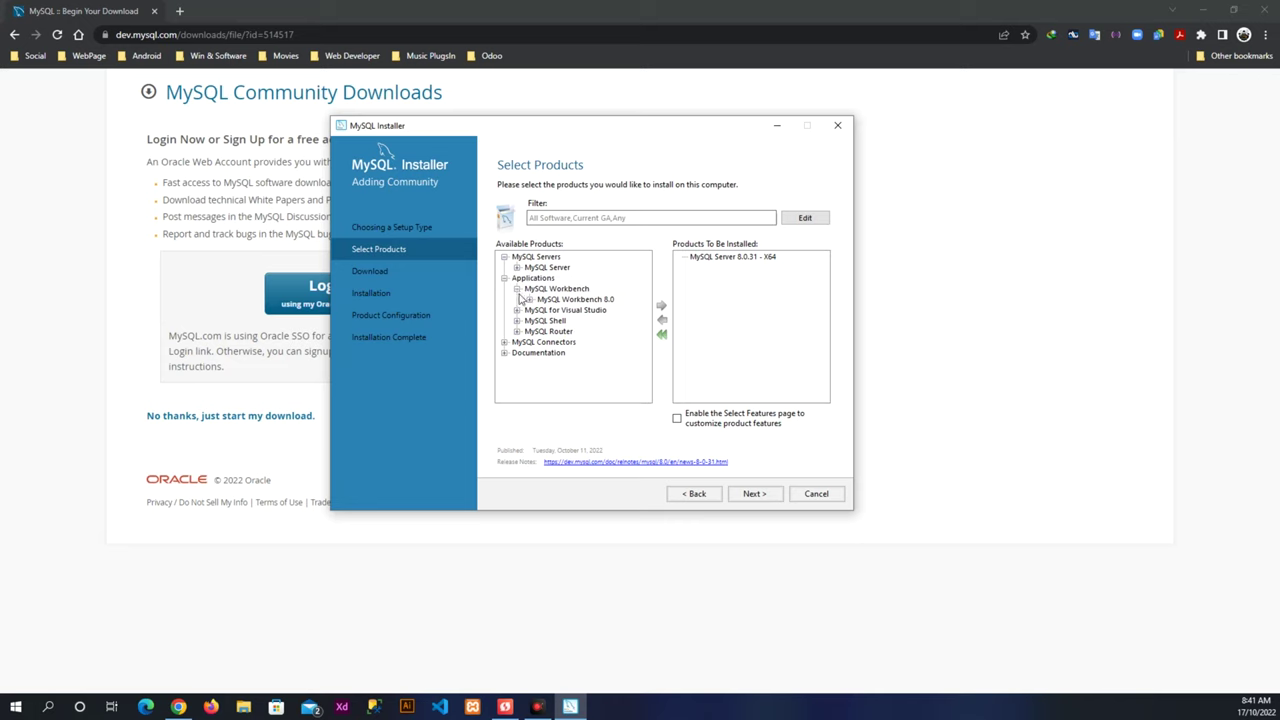
pyautogui.click(529, 299)
pyautogui.click(577, 268)
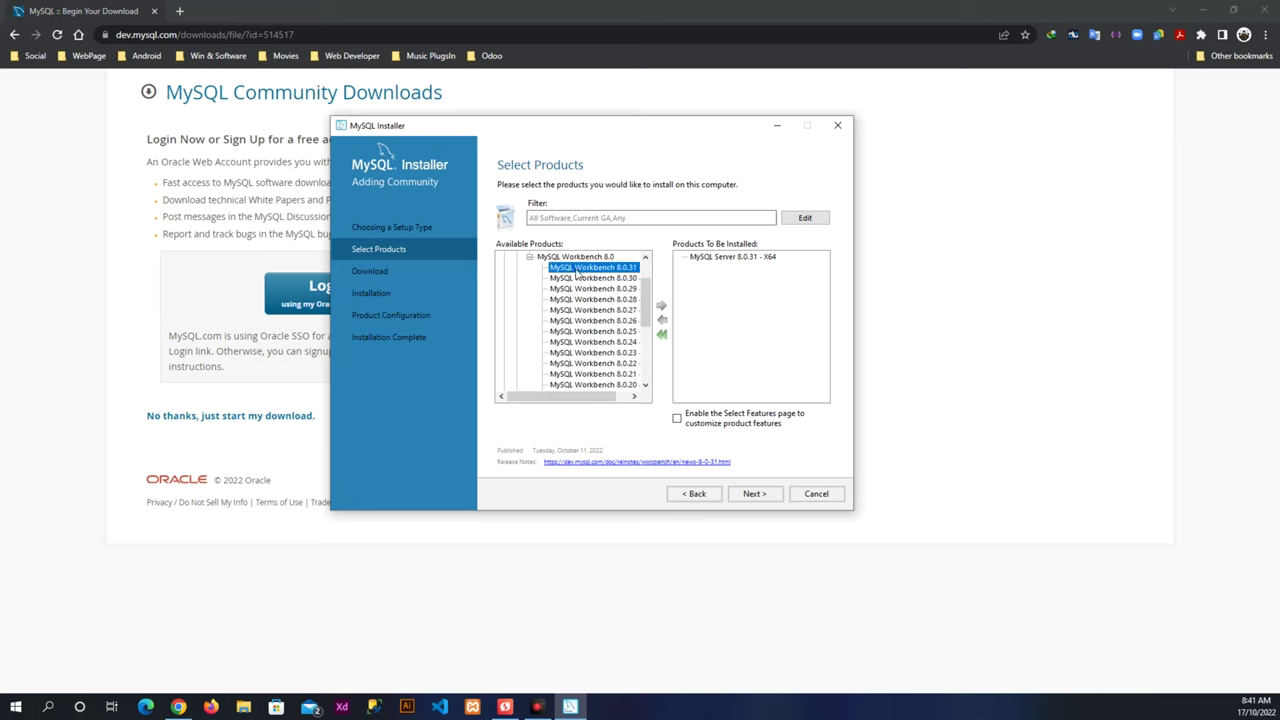
pyautogui.click(661, 305)
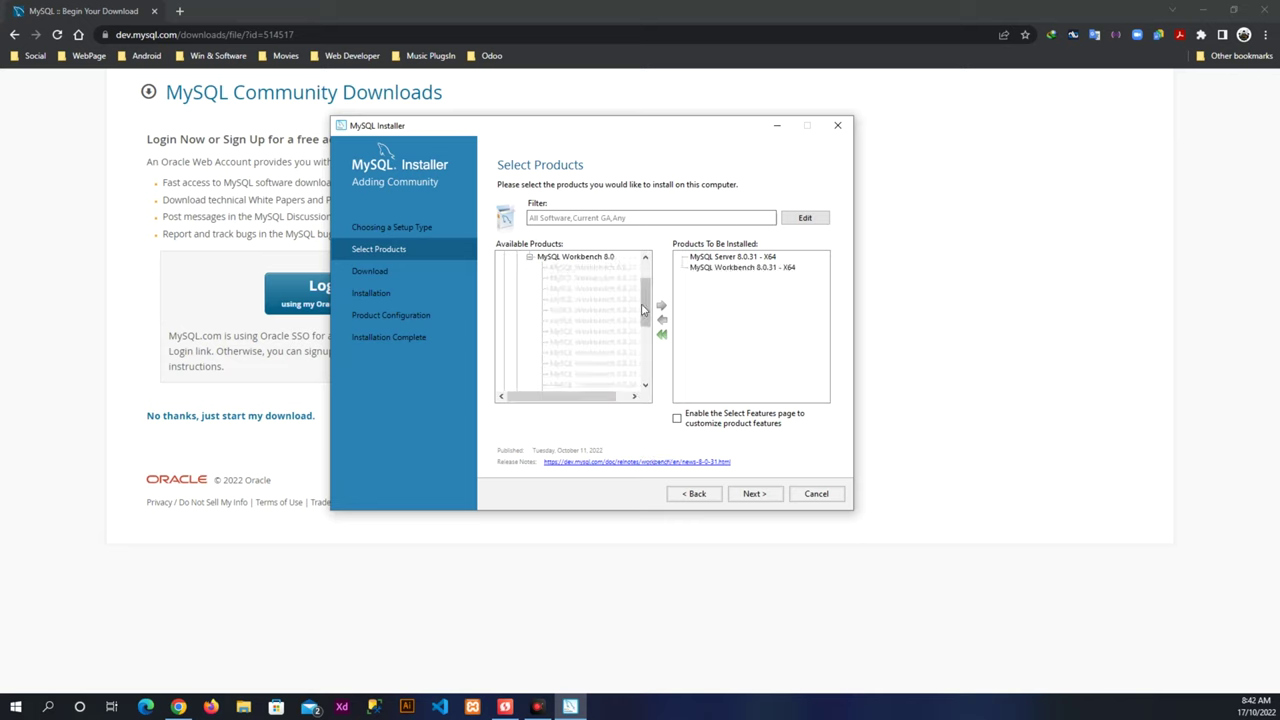
# Browse the MySQL for Visual Studio 1.2 versions, then reveal the MySQL Shell release line.
pyautogui.click(517, 288)
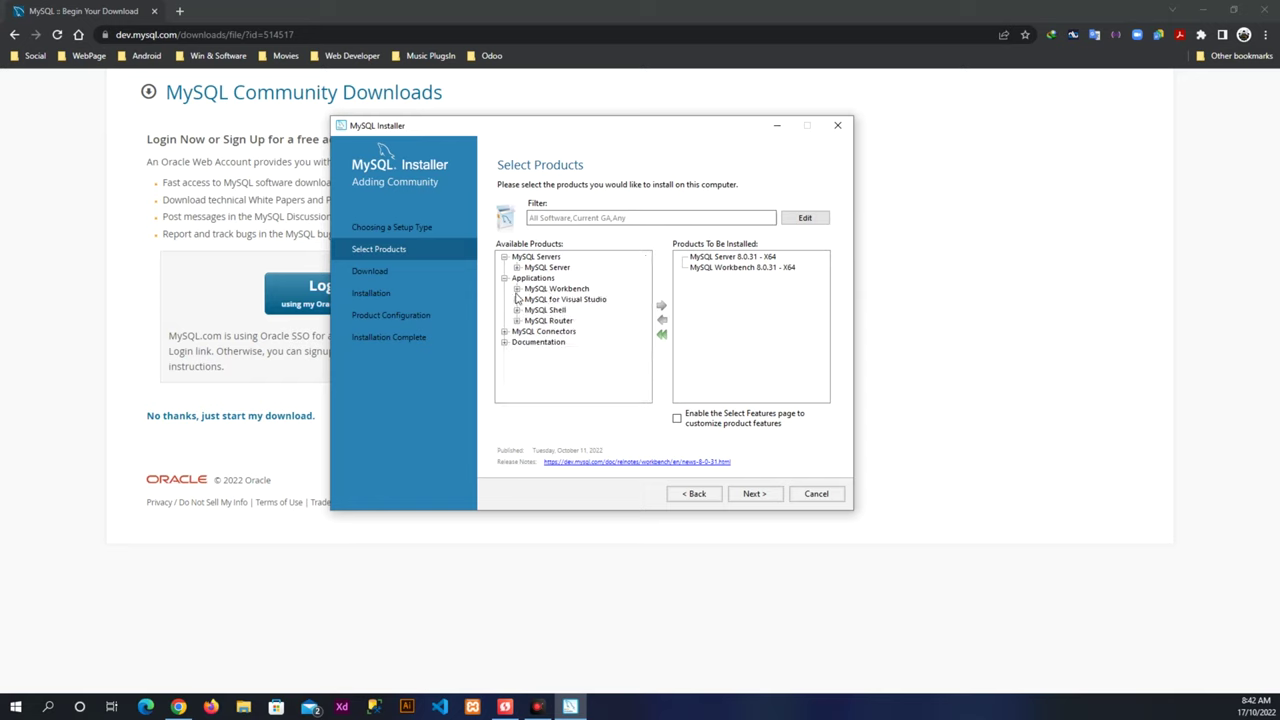
pyautogui.click(517, 299)
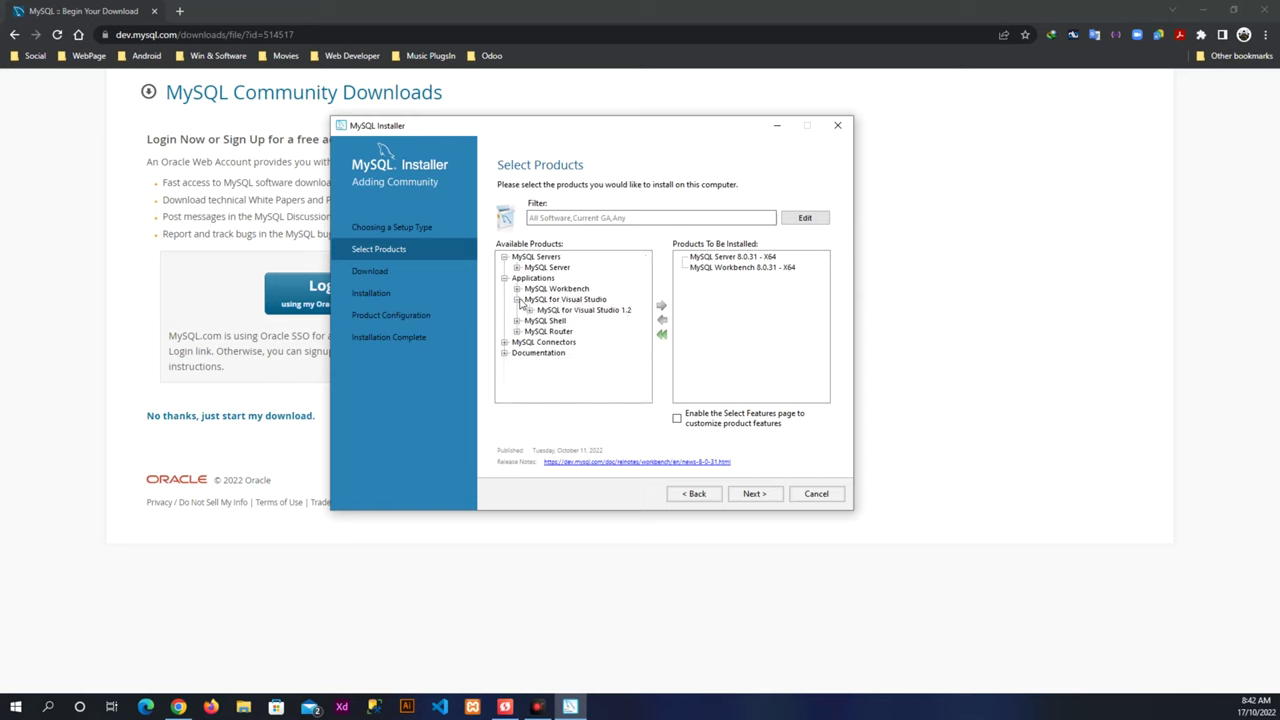
pyautogui.click(530, 310)
pyautogui.moveTo(575, 346)
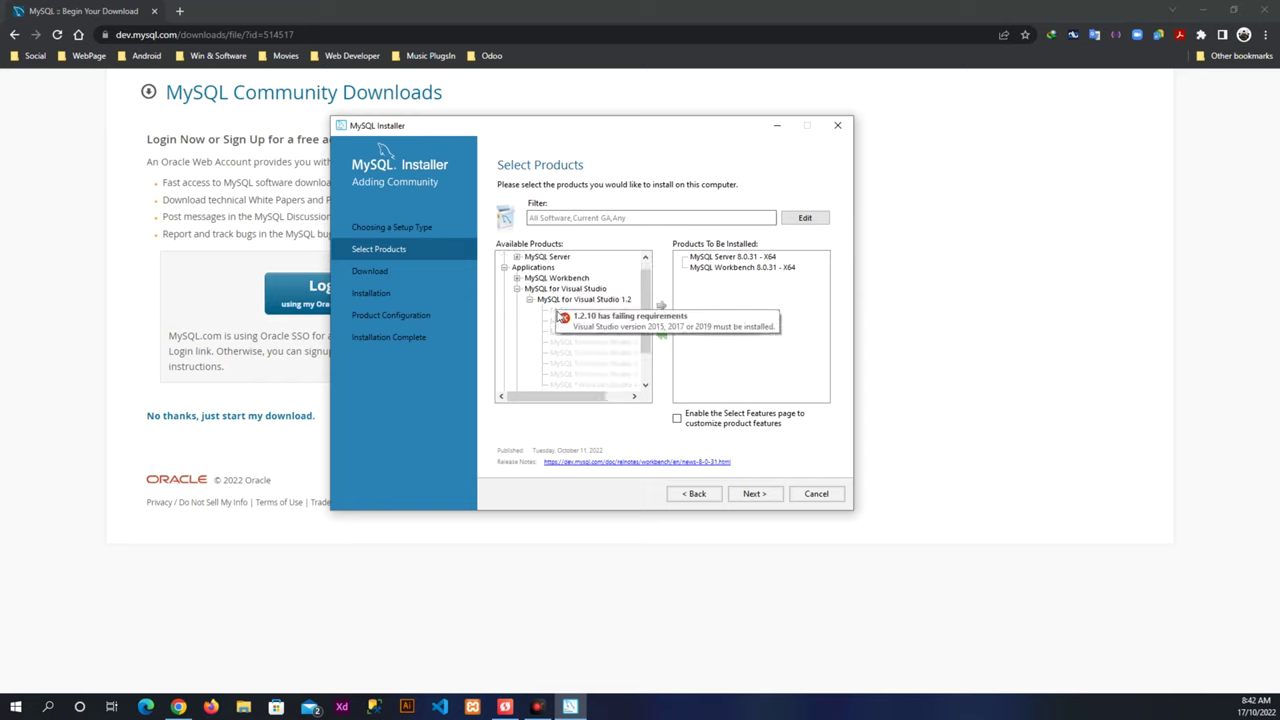
pyautogui.click(530, 299)
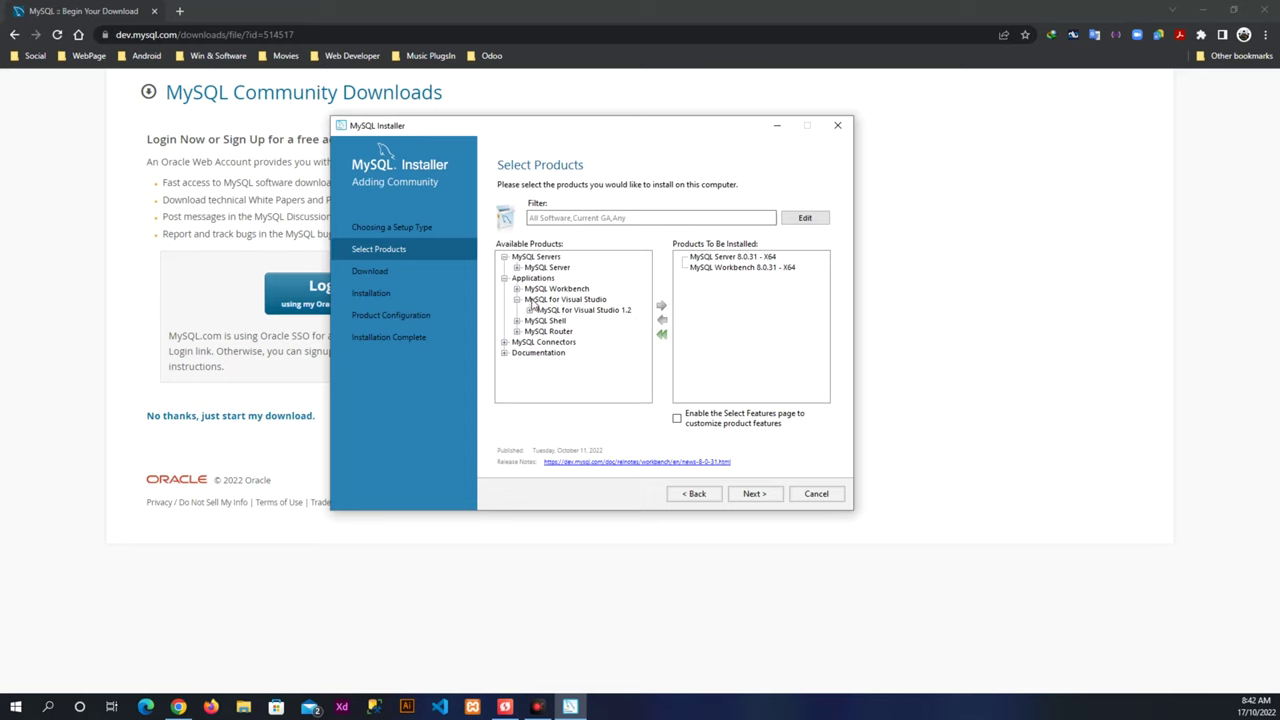
pyautogui.click(517, 299)
pyautogui.click(517, 310)
# Add MySQL Shell 8.0.31 - X64 to the install list.
pyautogui.click(529, 321)
pyautogui.click(568, 269)
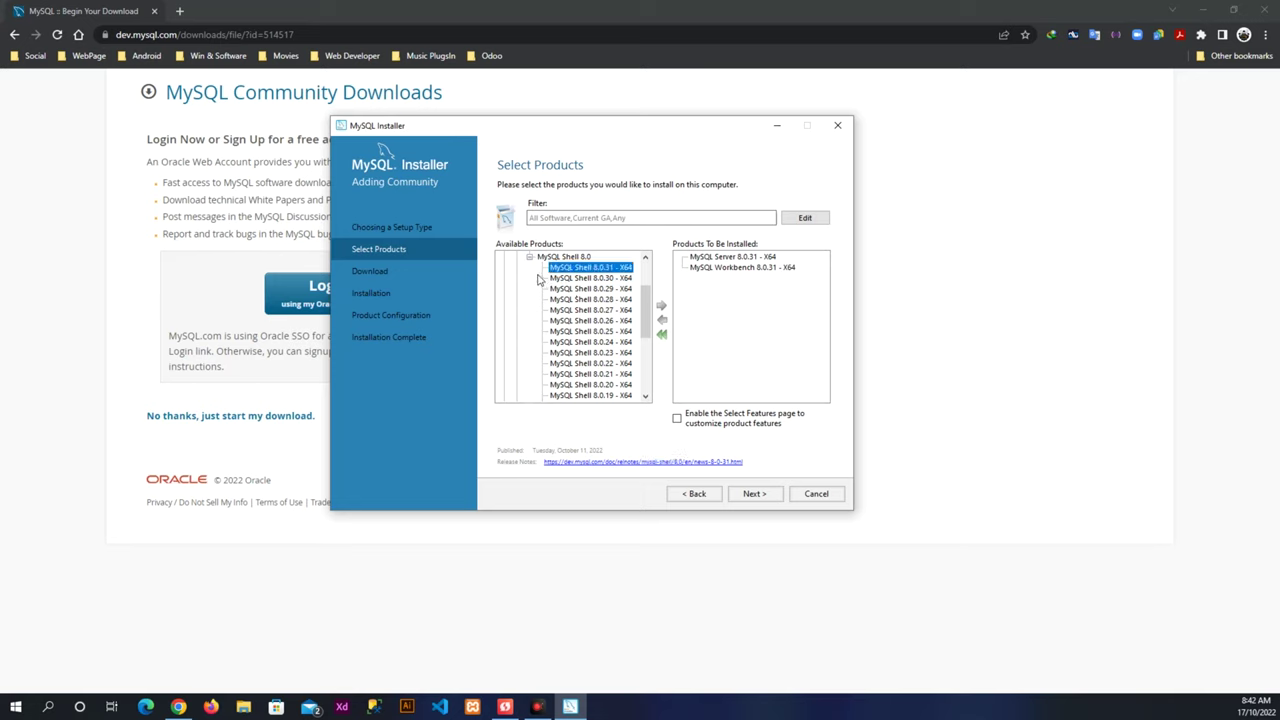
pyautogui.click(662, 315)
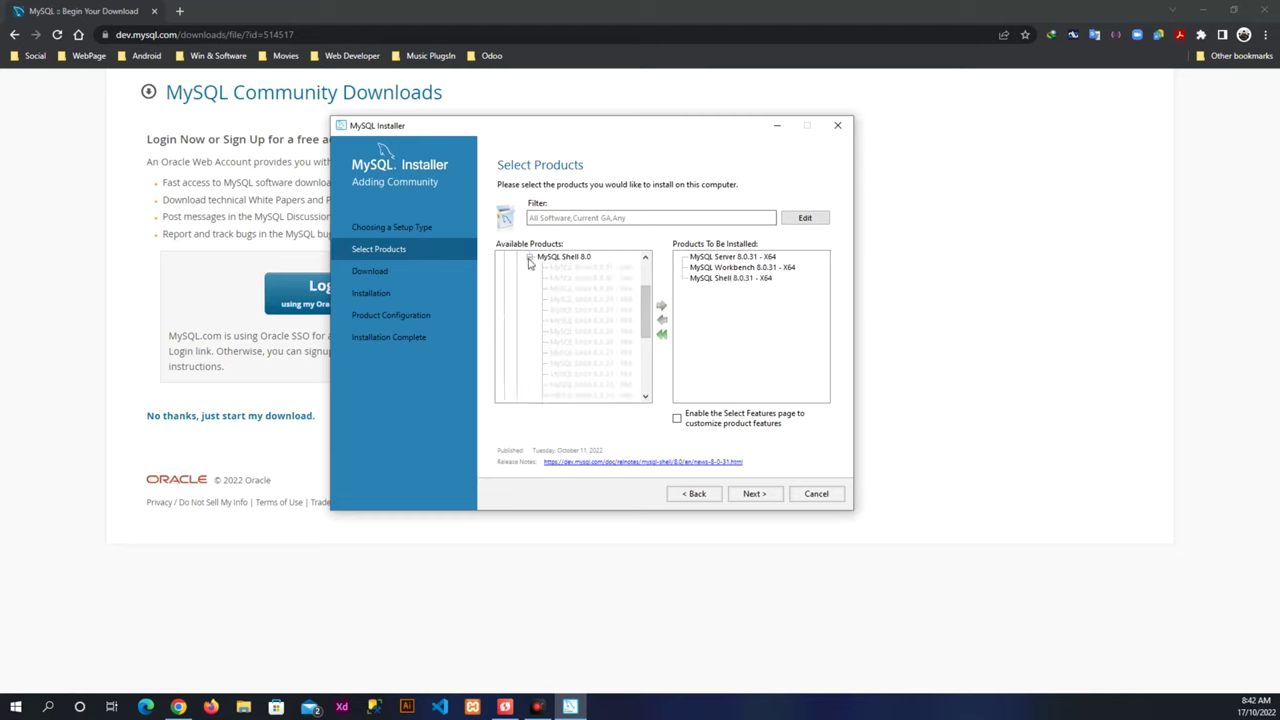
pyautogui.scroll(2, 525, 270)
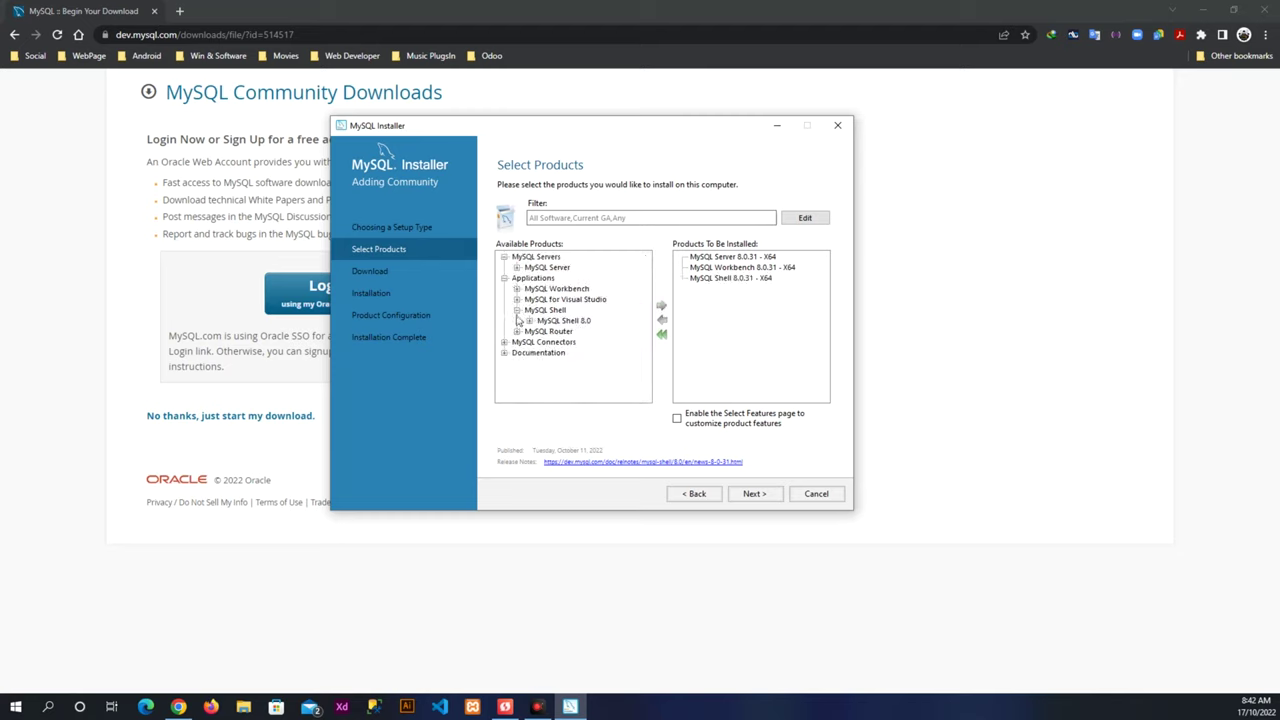
pyautogui.click(517, 311)
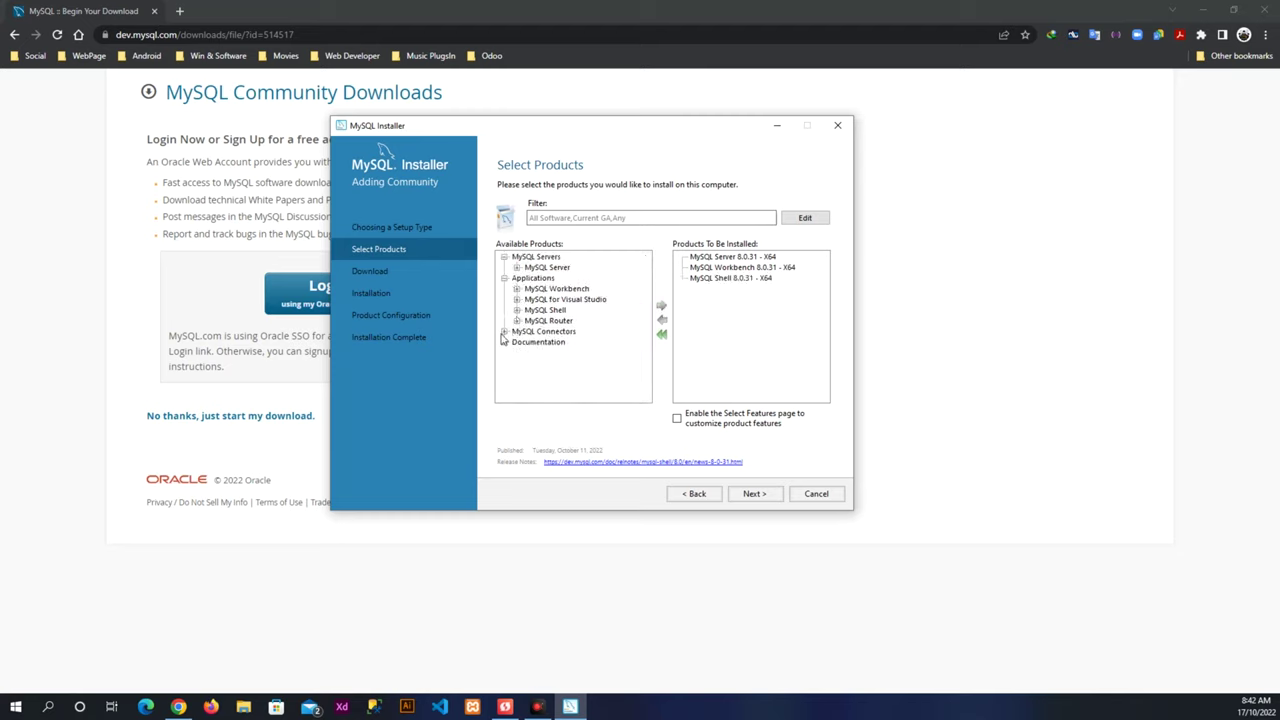
# Add MySQL Documentation 8.0.31 - X86 to the install list.
pyautogui.click(504, 332)
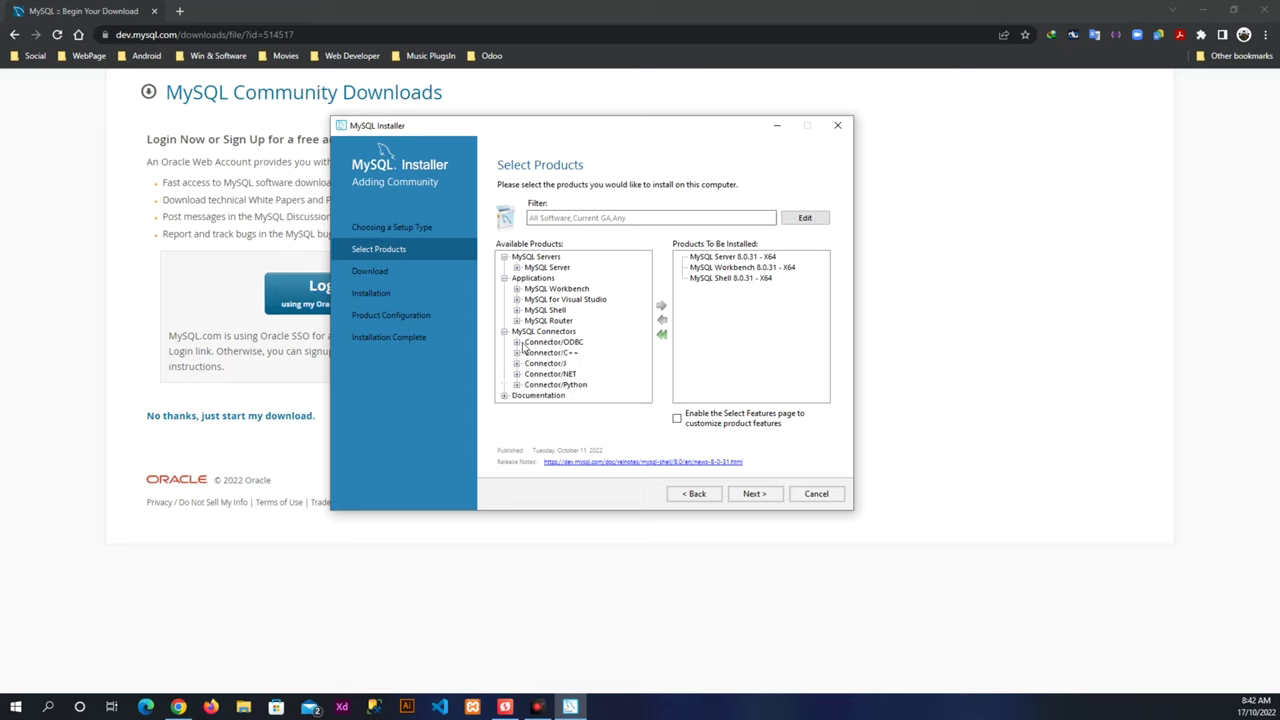
pyautogui.click(504, 396)
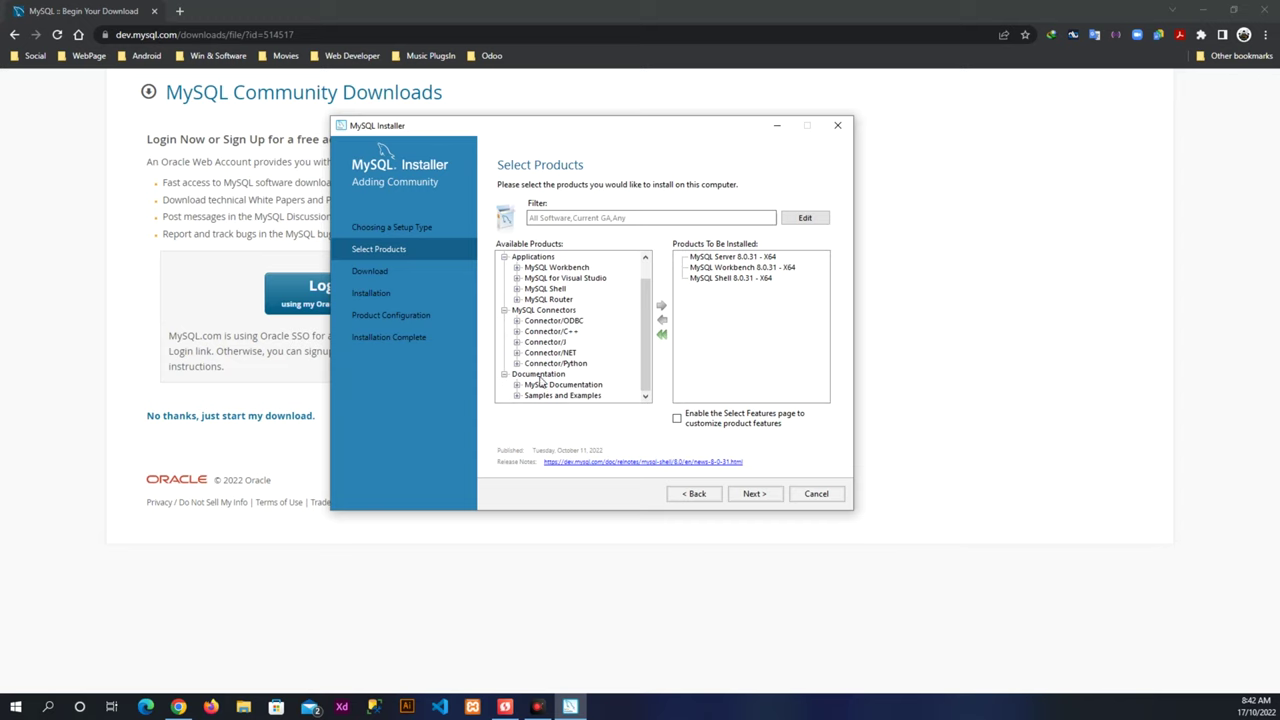
pyautogui.click(518, 393)
pyautogui.click(529, 374)
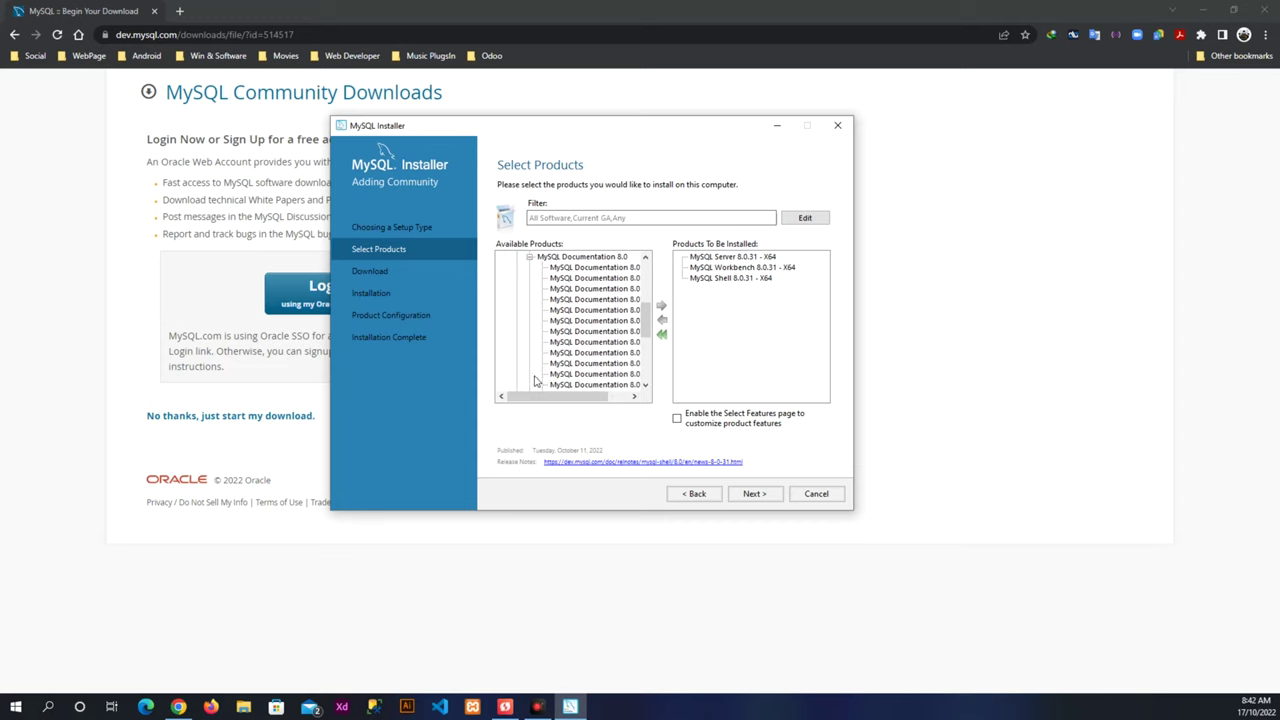
pyautogui.click(602, 268)
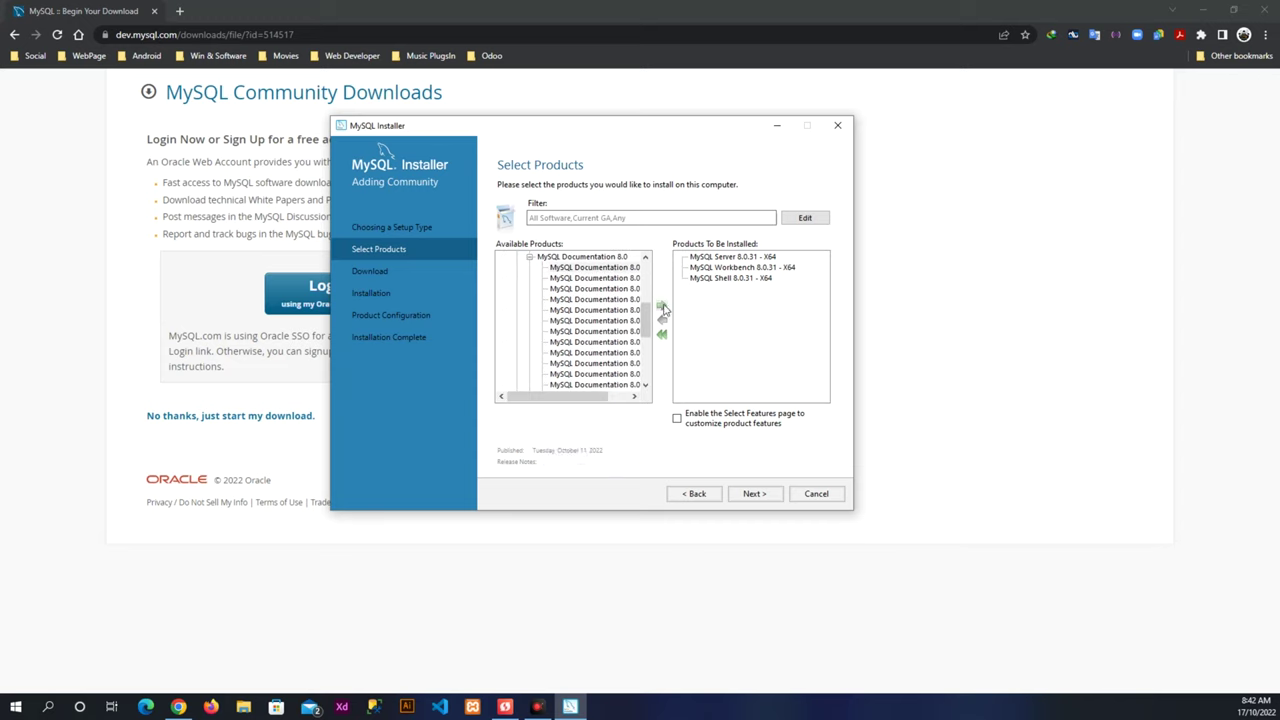
pyautogui.click(661, 305)
# Collapse the product tree branches and continue past product selection.
pyautogui.scroll(-2, 524, 316)
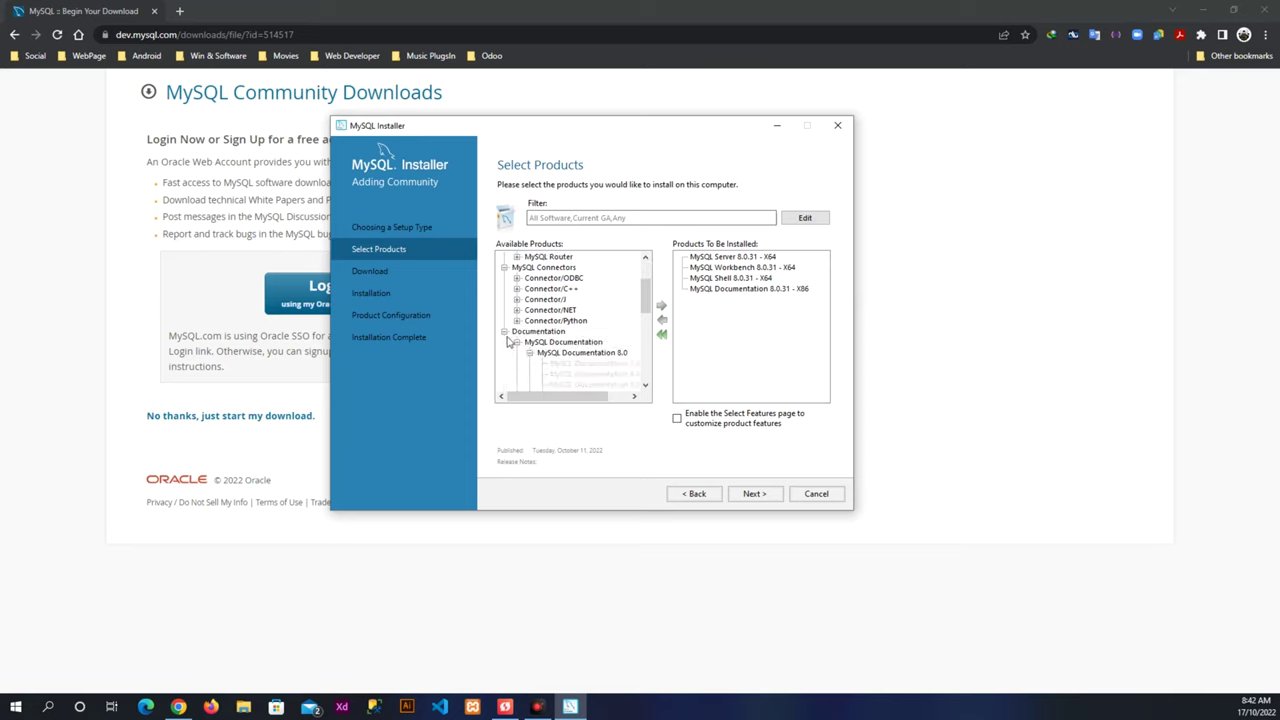
pyautogui.click(506, 341)
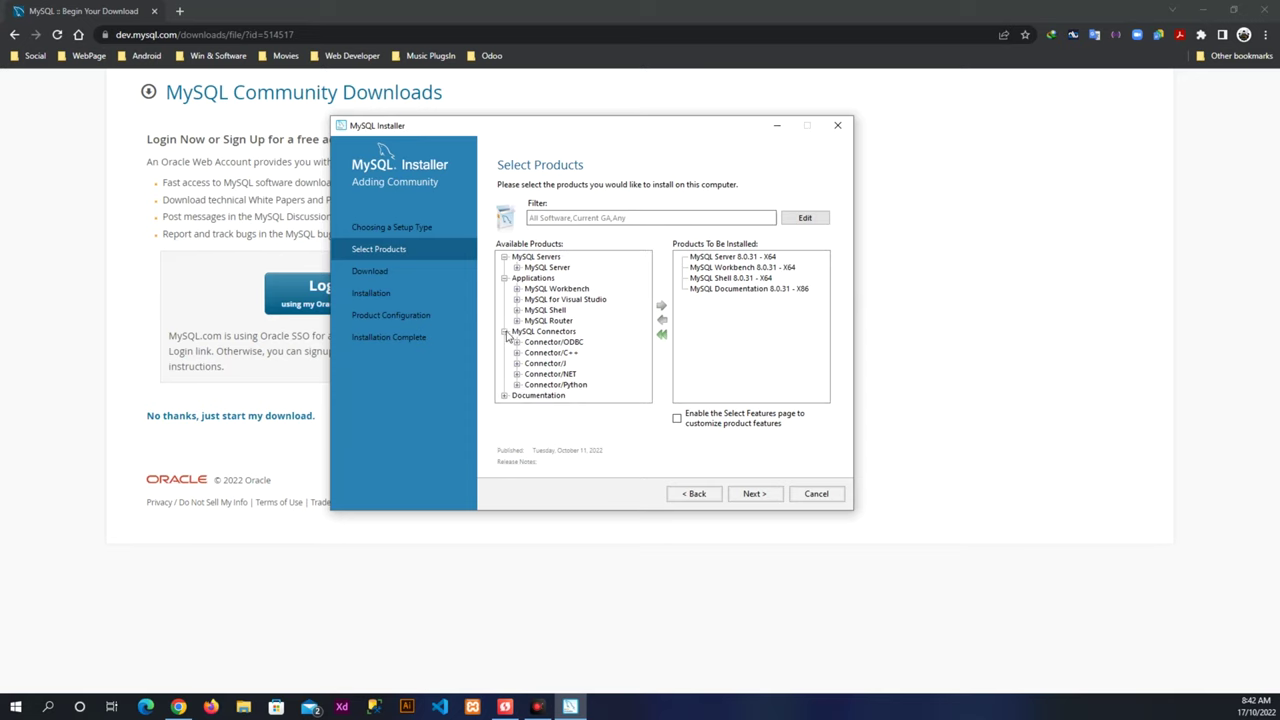
pyautogui.click(505, 332)
pyautogui.click(505, 279)
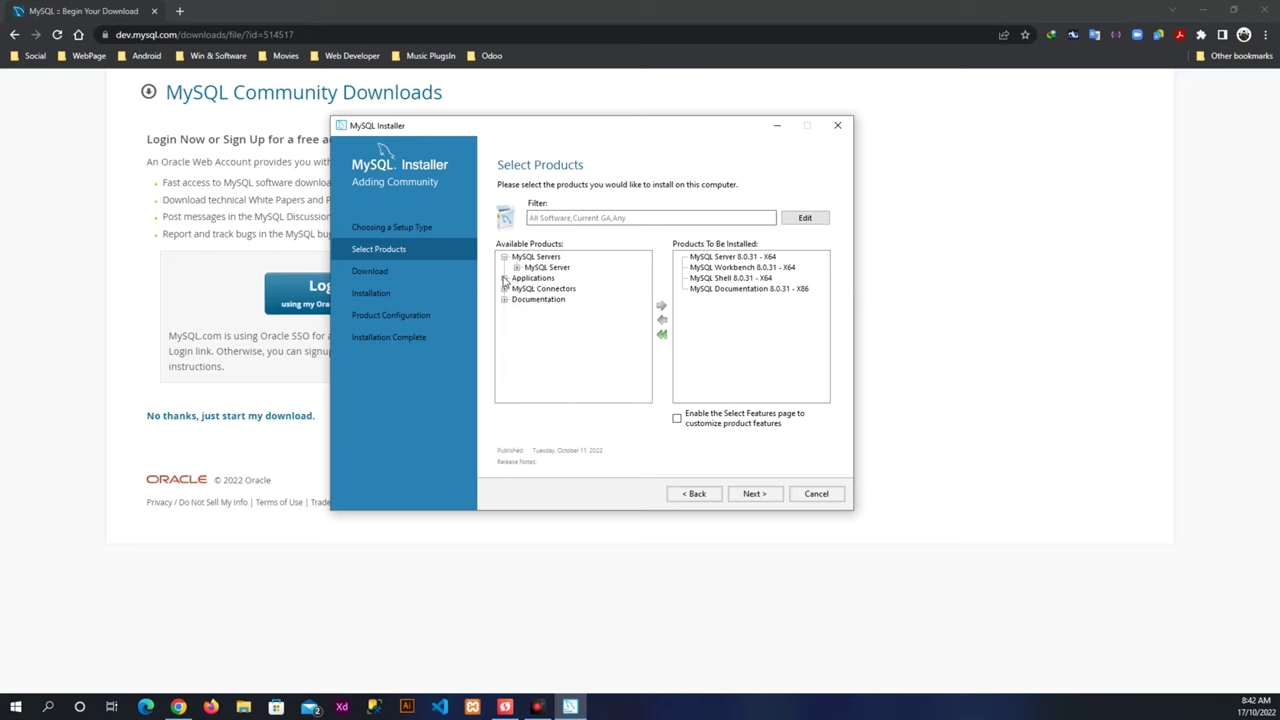
pyautogui.click(752, 494)
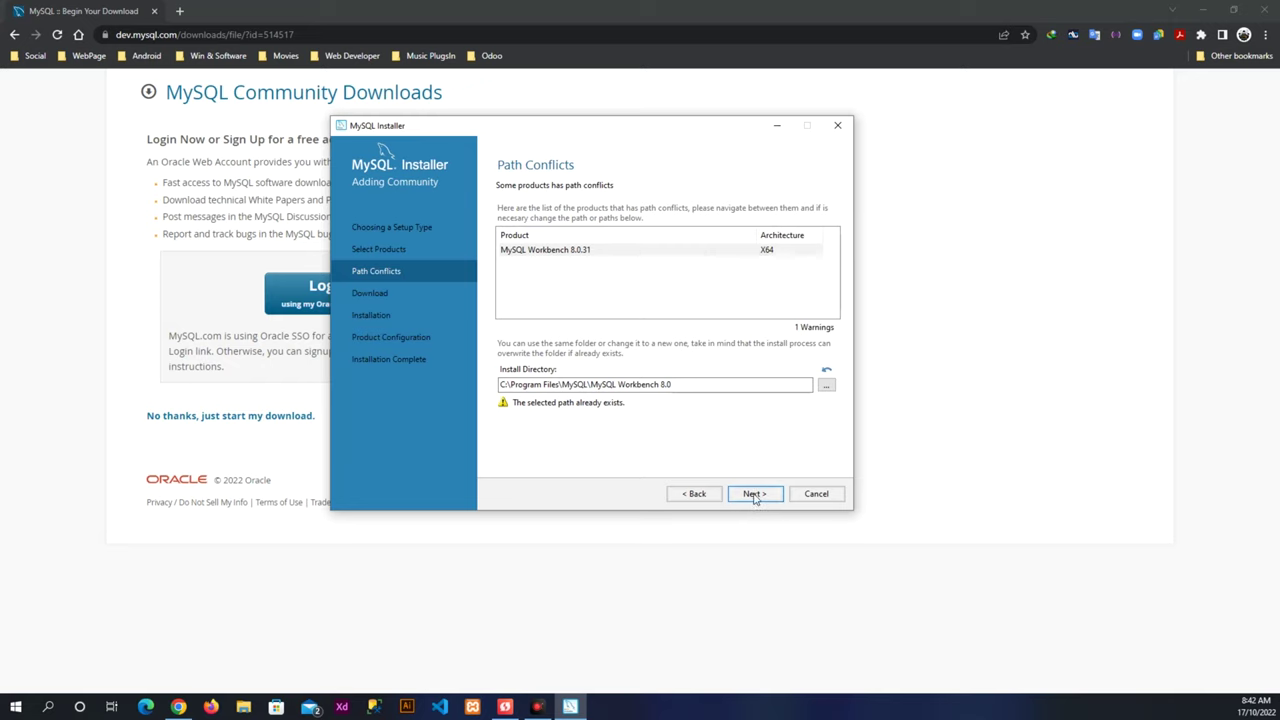
# Accept reusing the existing Workbench folder and download all four 8.0.31 products.
pyautogui.click(754, 494)
pyautogui.click(743, 415)
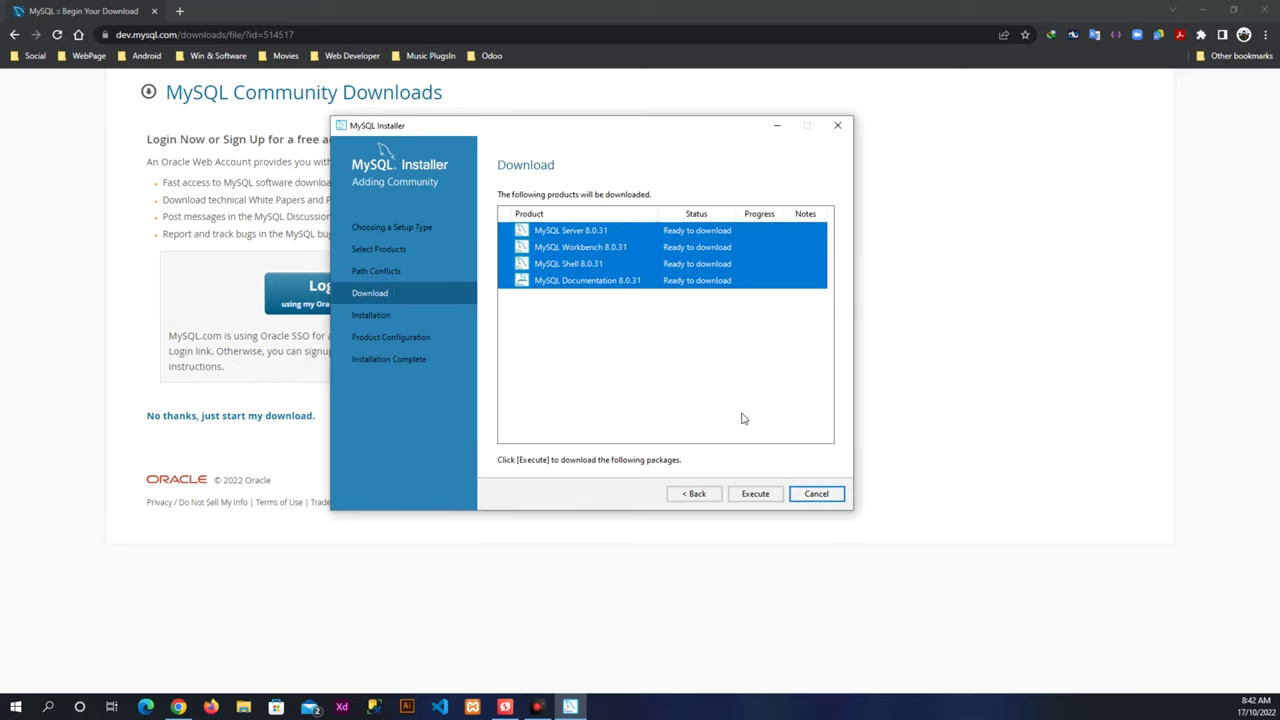
pyautogui.click(755, 494)
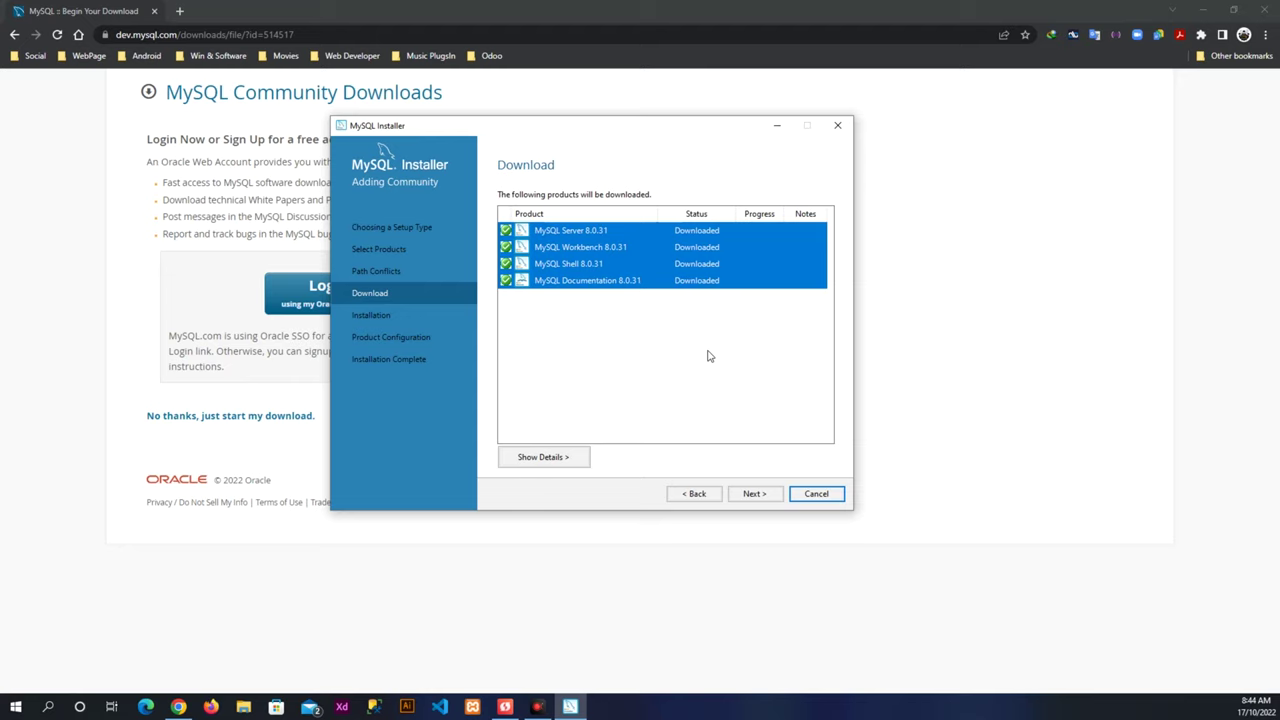
pyautogui.click(755, 494)
# Install the four downloaded products and proceed to Product Configuration.
pyautogui.click(760, 492)
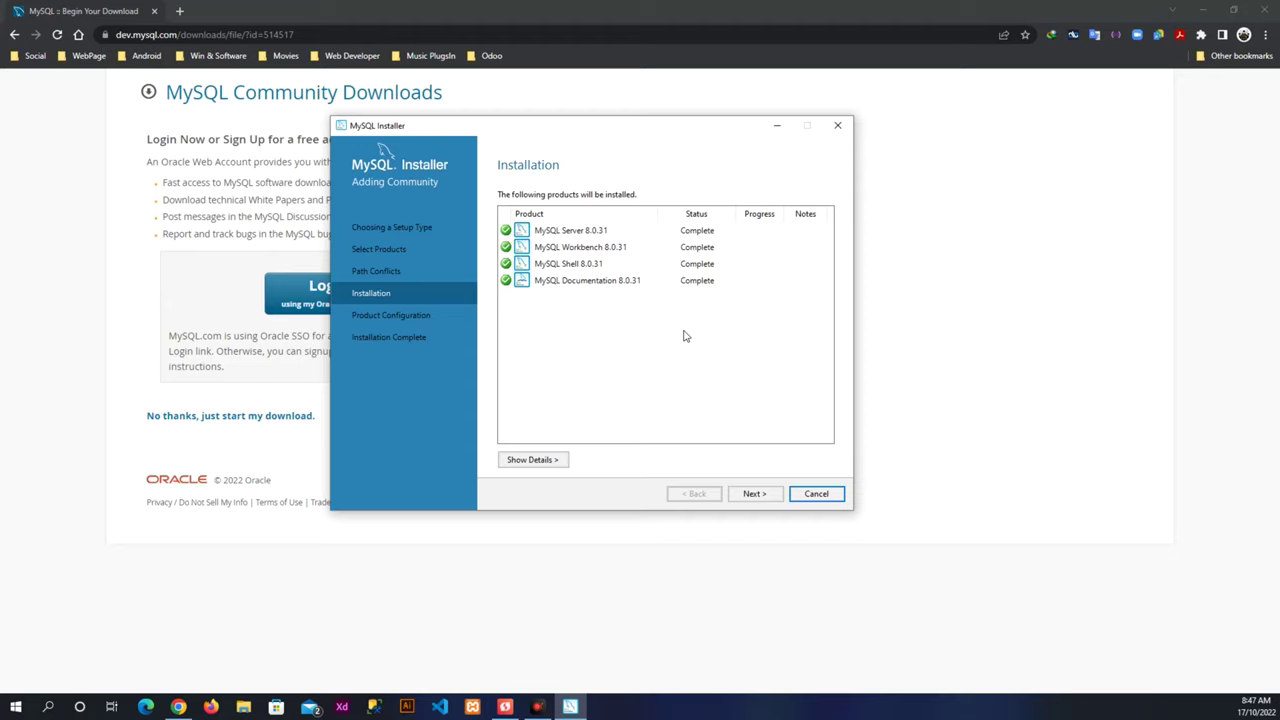
pyautogui.click(779, 493)
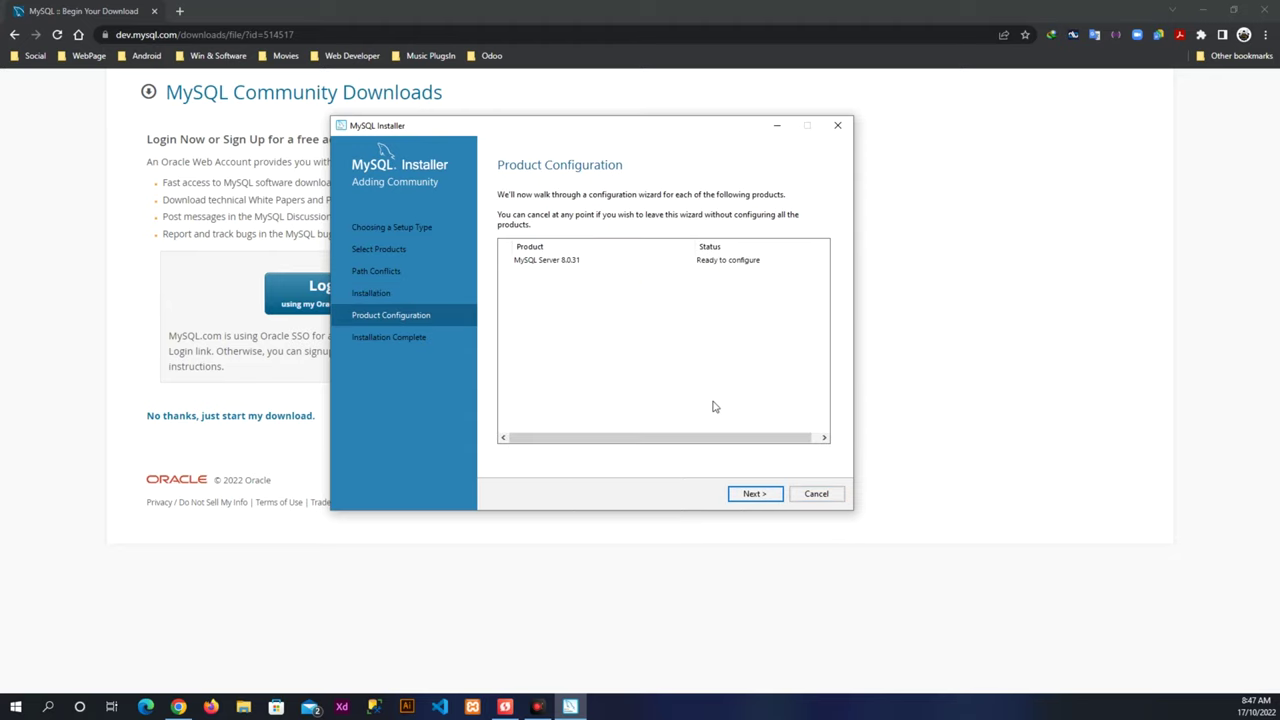
# Keep Development Computer type, port 3306 and the default authentication method for MySQL Server 8.0.31.
pyautogui.click(758, 495)
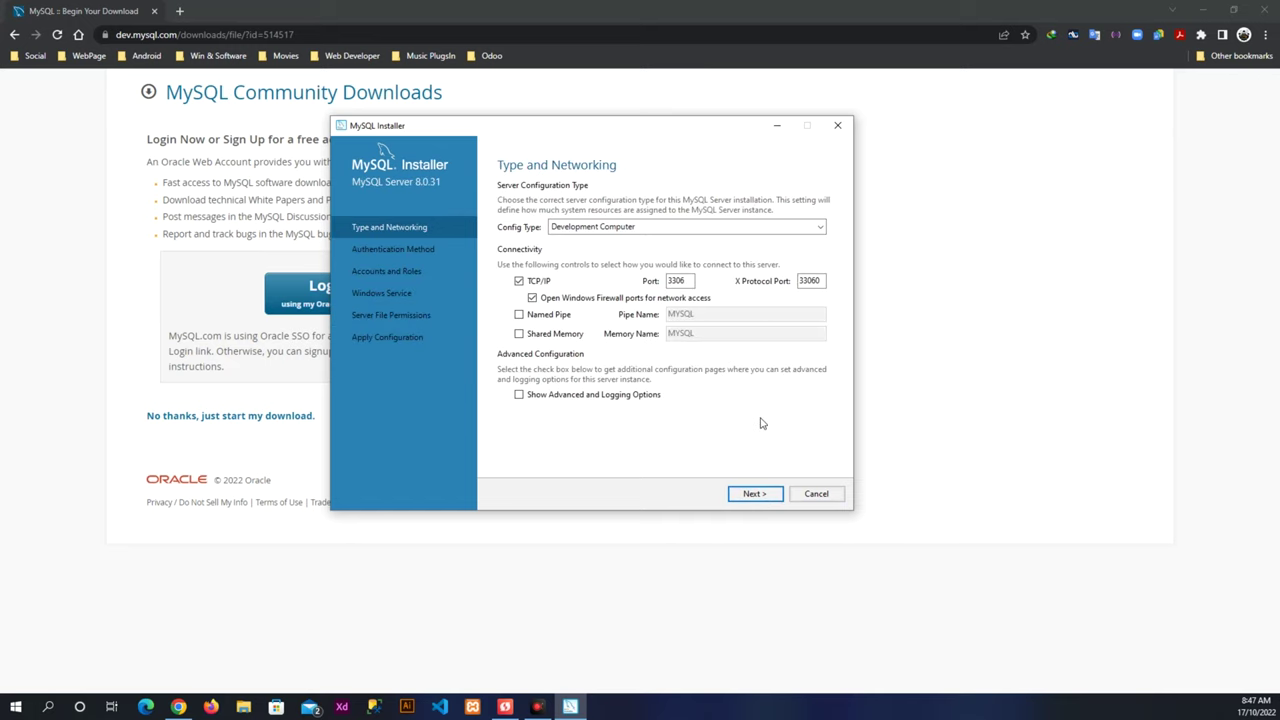
pyautogui.click(755, 493)
pyautogui.click(757, 493)
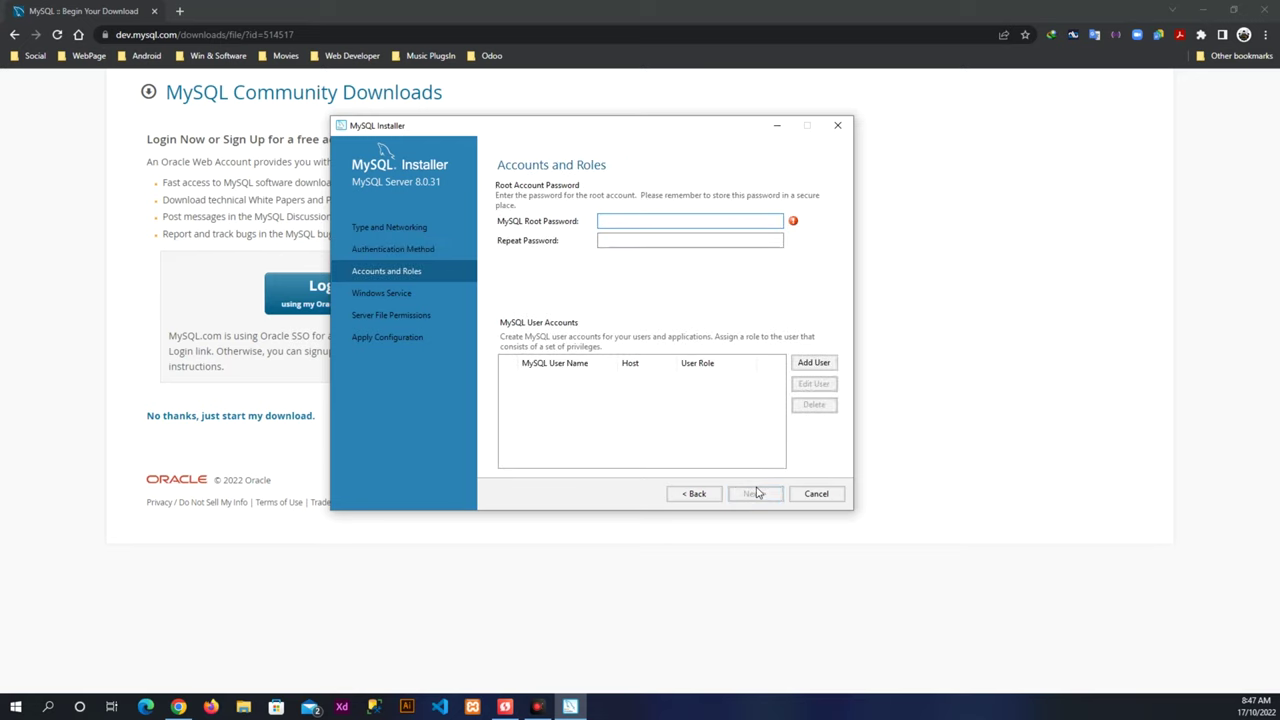
# Enter and confirm the root account password, keeping the default MySQL80 service and file permissions.
pyautogui.write('passwordd@1234')
pyautogui.click(731, 237)
pyautogui.write('pass')
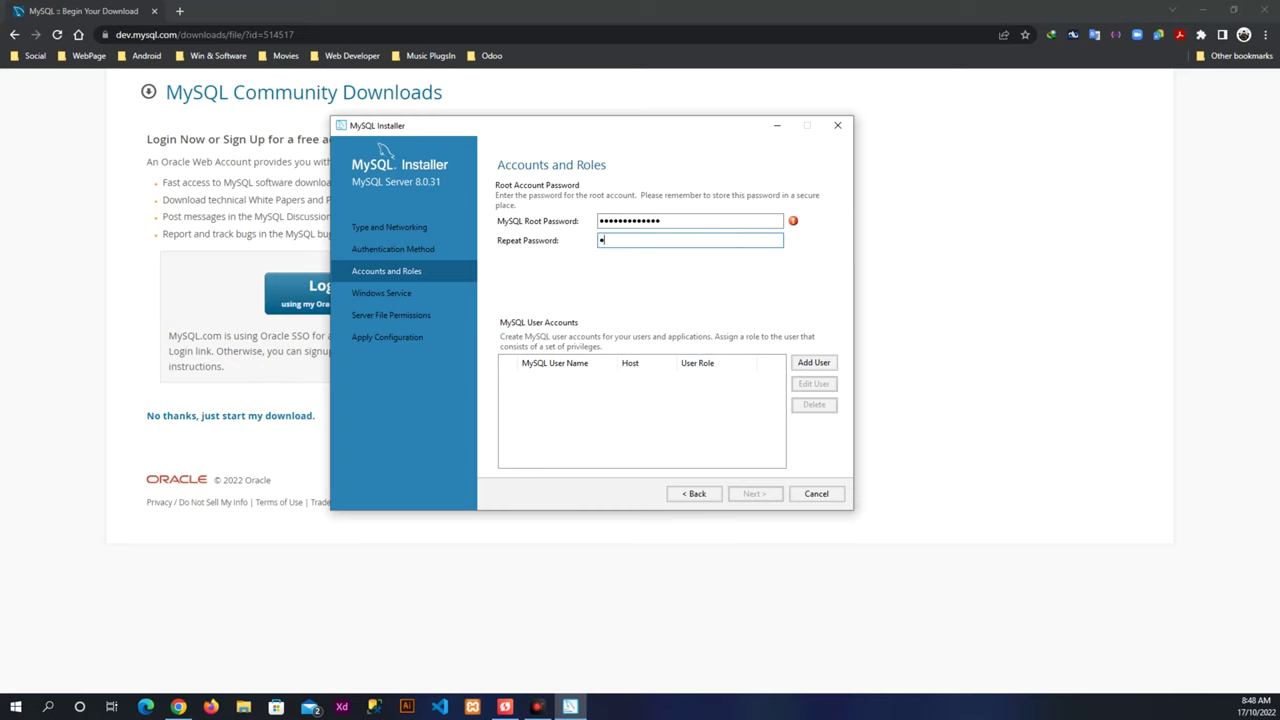
pyautogui.write('word@1234')
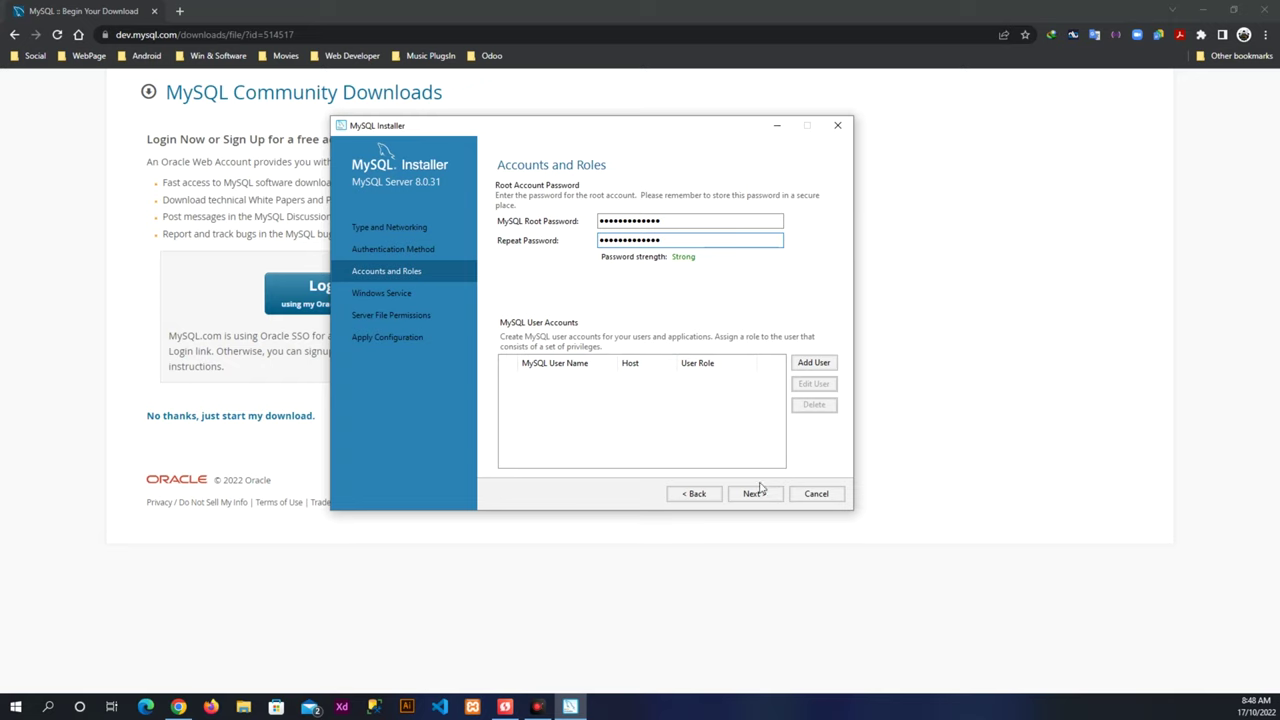
pyautogui.click(755, 494)
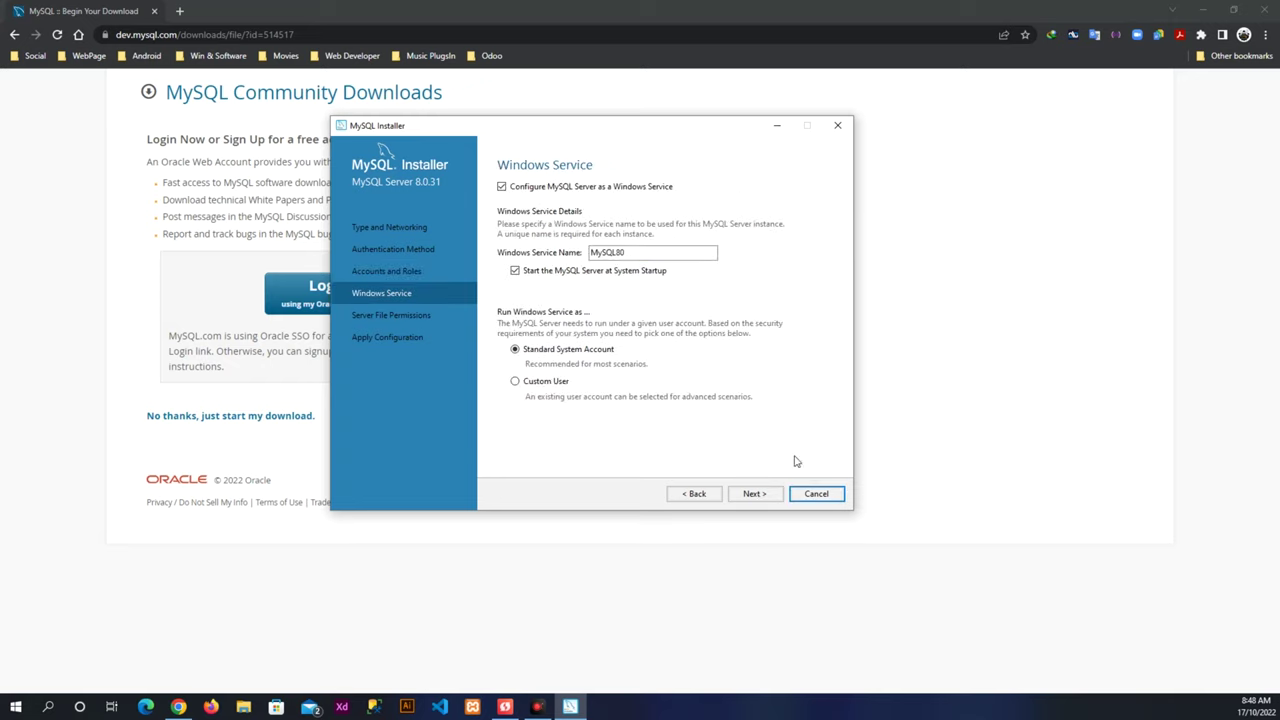
pyautogui.click(763, 496)
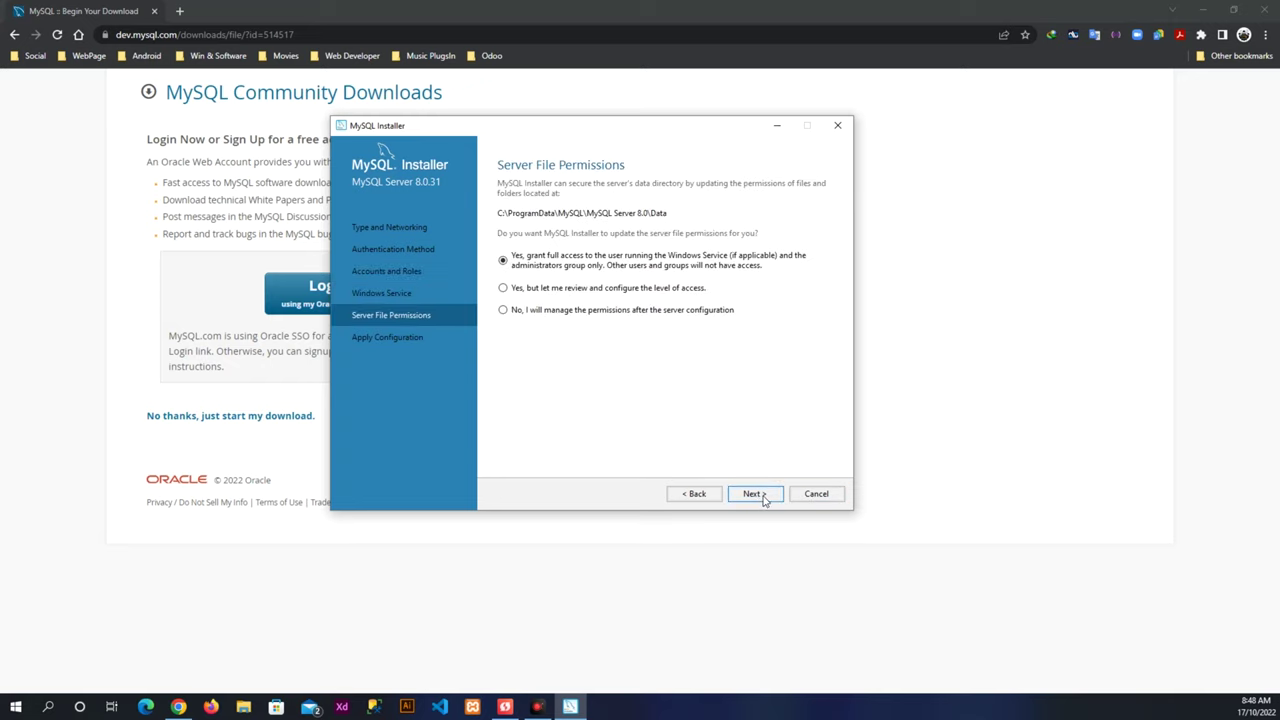
pyautogui.click(763, 496)
# Apply the MySQL Server 8.0.31 configuration and finish the installation.
pyautogui.click(763, 496)
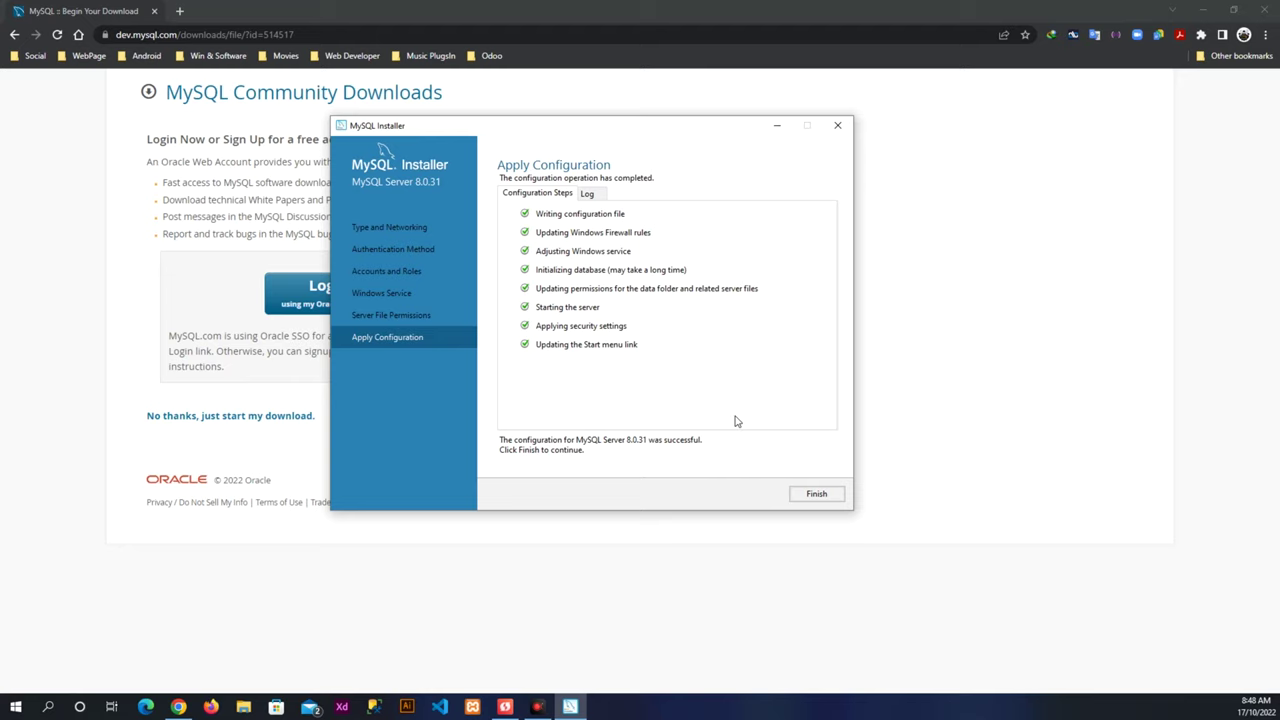
pyautogui.click(805, 496)
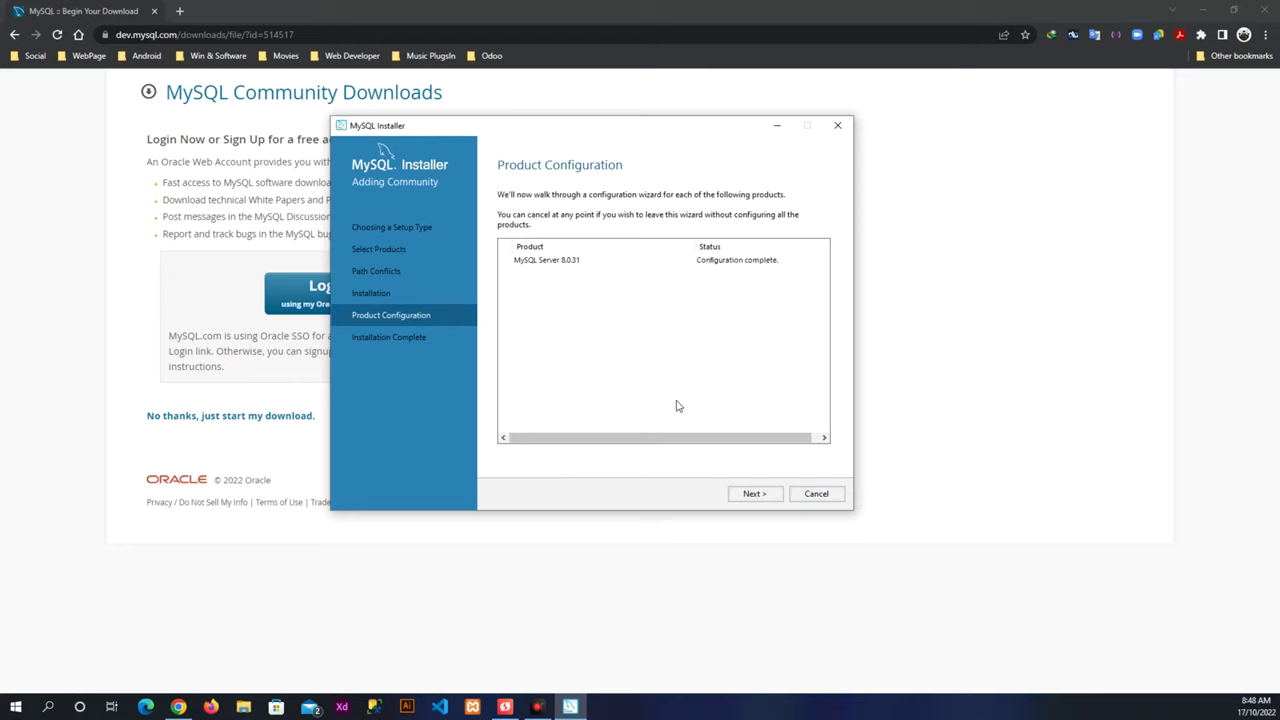
pyautogui.click(755, 497)
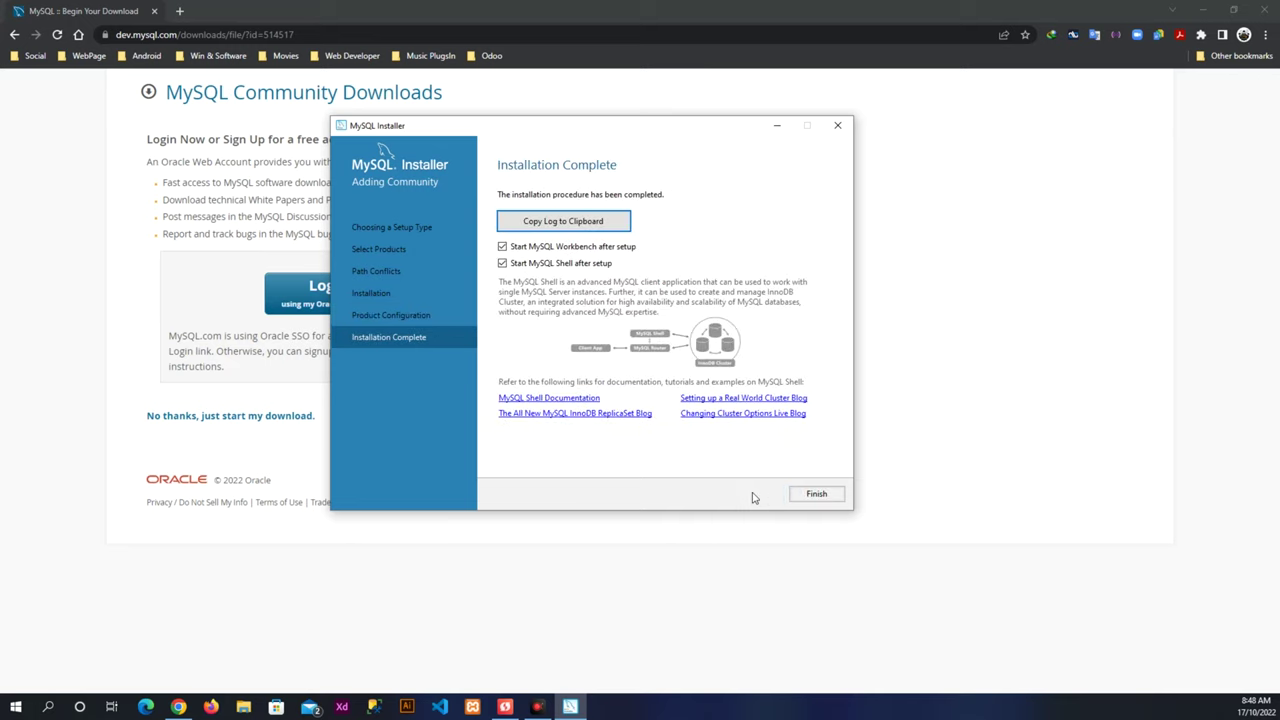
pyautogui.click(800, 496)
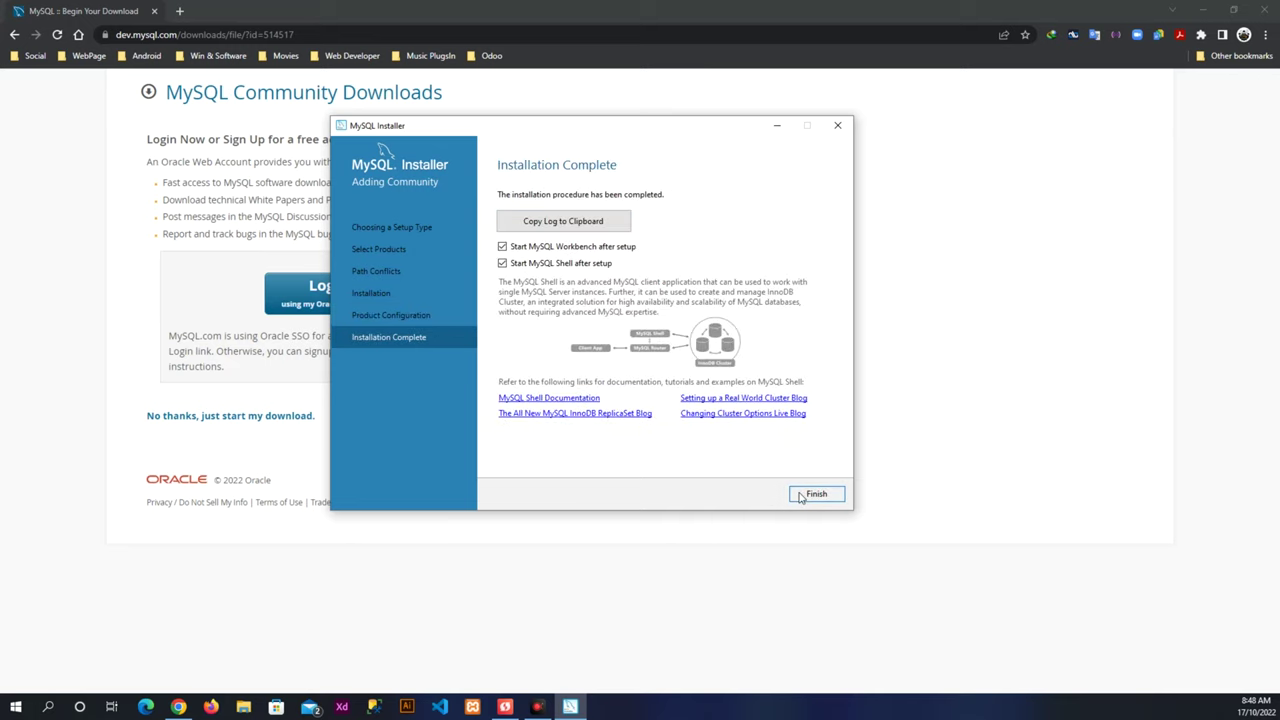
# Move the MySQL Shell 8.0.31 console aside and close it.
pyautogui.moveTo(978, 195); pyautogui.dragTo(672, 197)
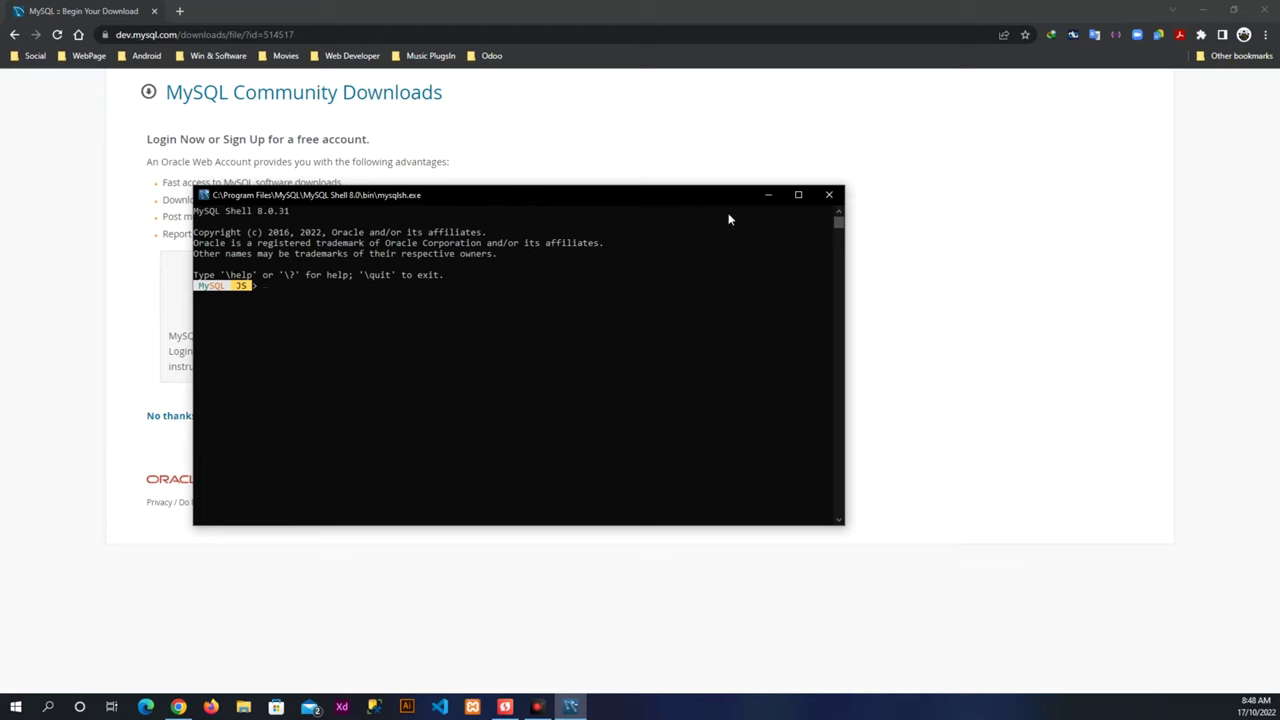
pyautogui.click(829, 196)
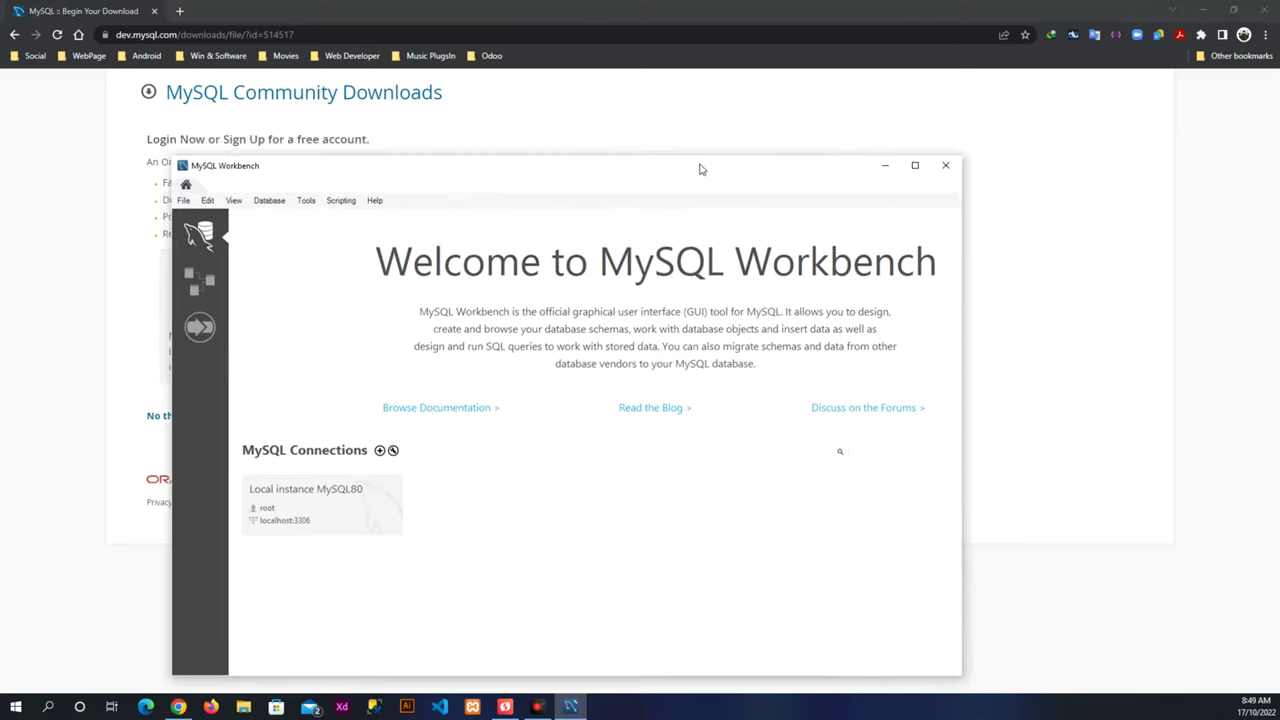
# Connect to Local instance MySQL80 with the root password saved in the vault, then maximize and focus Query 1.
pyautogui.moveTo(700, 169); pyautogui.dragTo(702, 89)
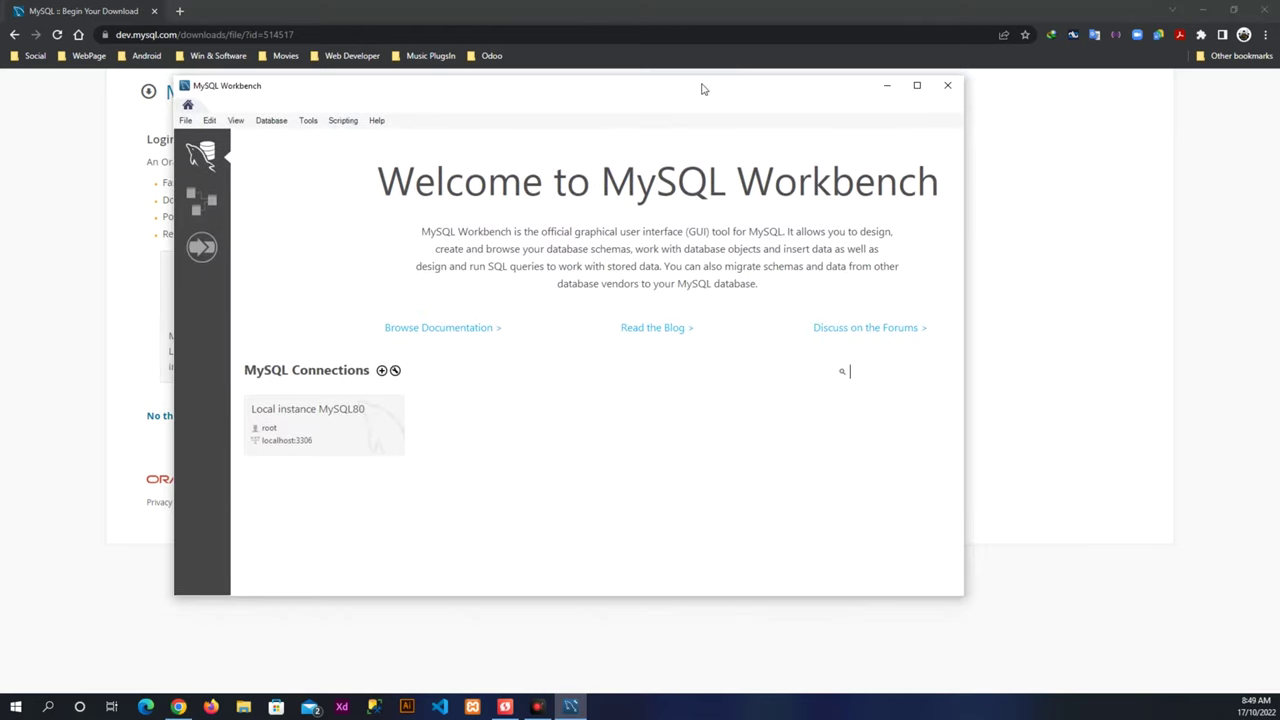
pyautogui.click(310, 429)
pyautogui.click(620, 349)
pyautogui.click(628, 333)
pyautogui.write('root')
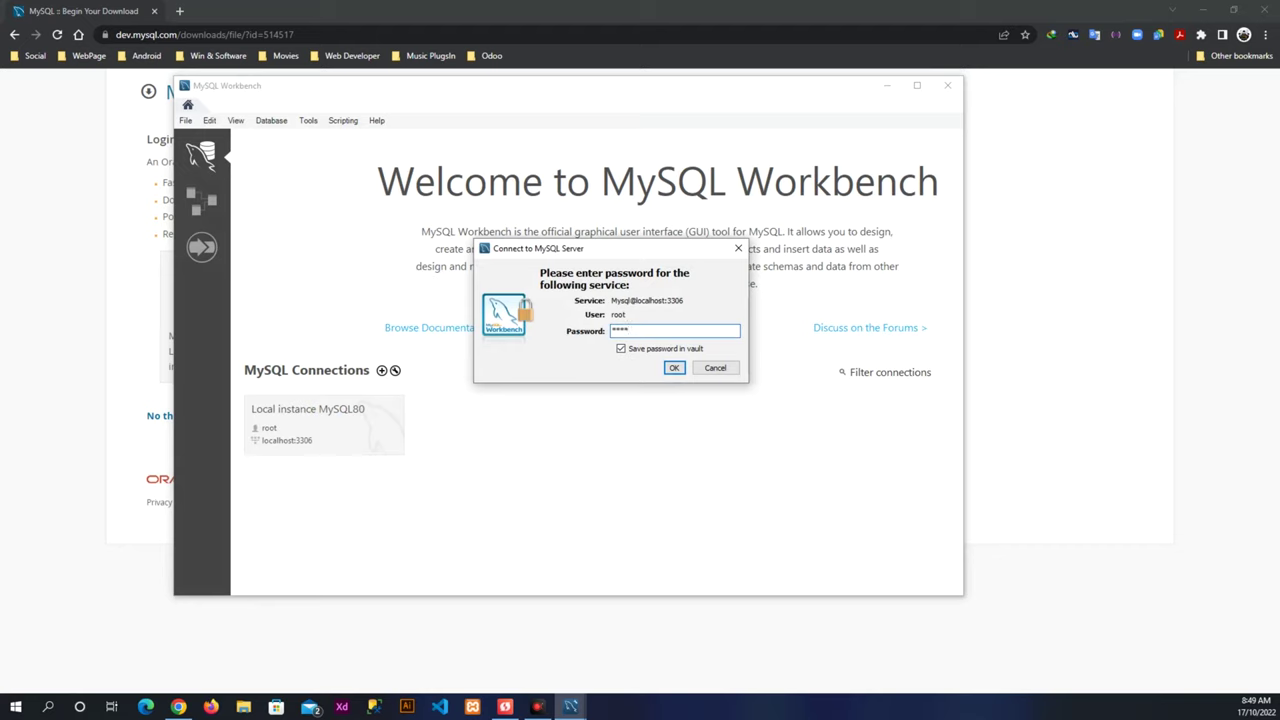
pyautogui.write('12345678')
pyautogui.click(672, 368)
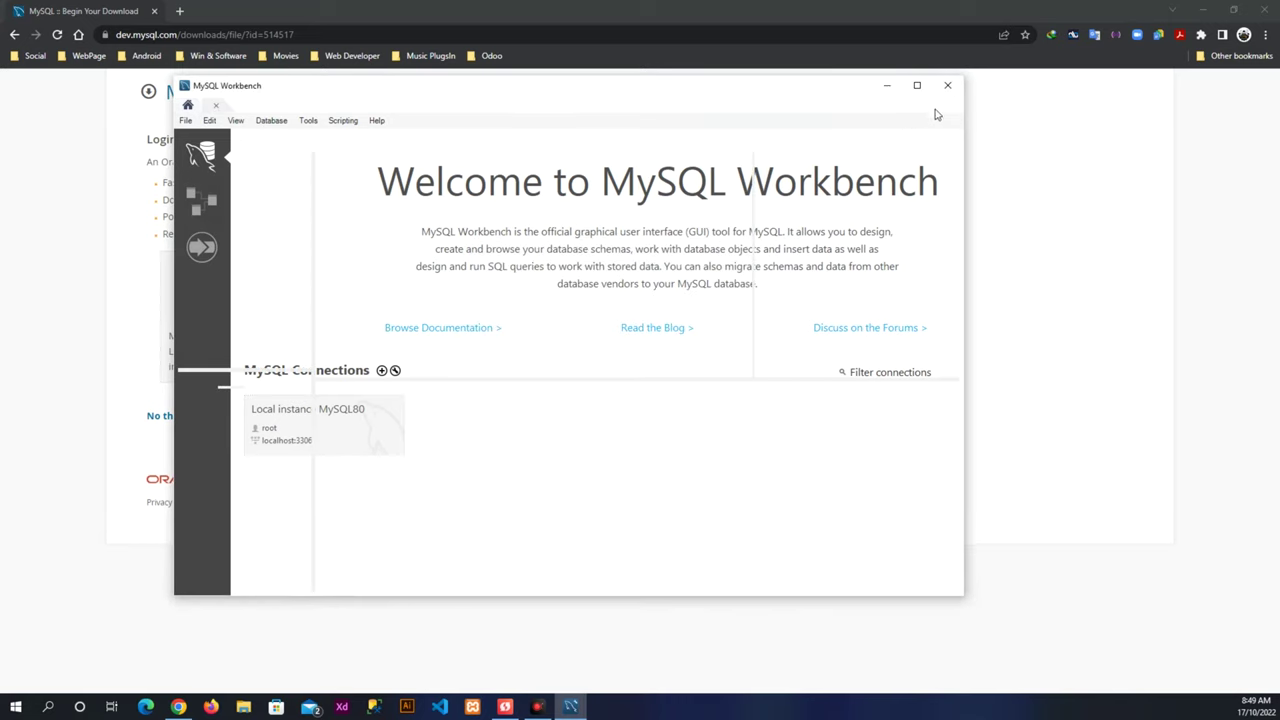
pyautogui.click(915, 85)
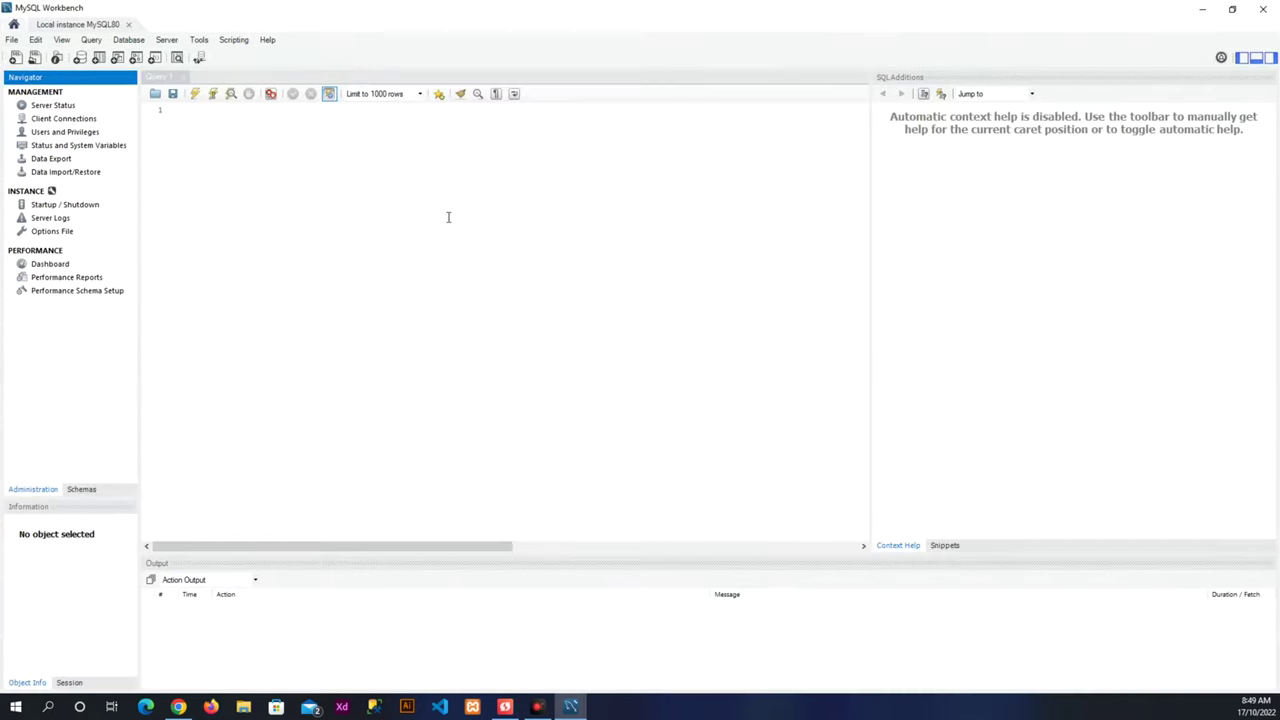
pyautogui.click(339, 272)
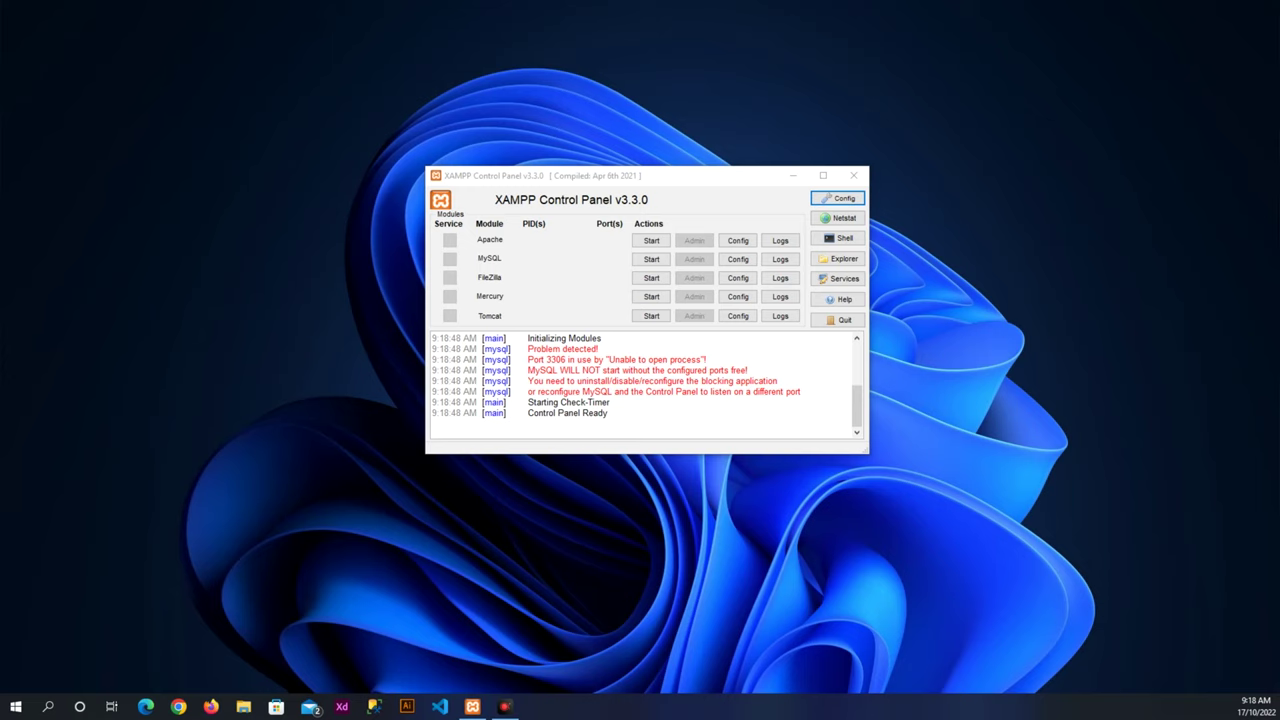
# Pin MySQL Workbench to the taskbar from the Start menu's recently added apps.
pyautogui.click(16, 706)
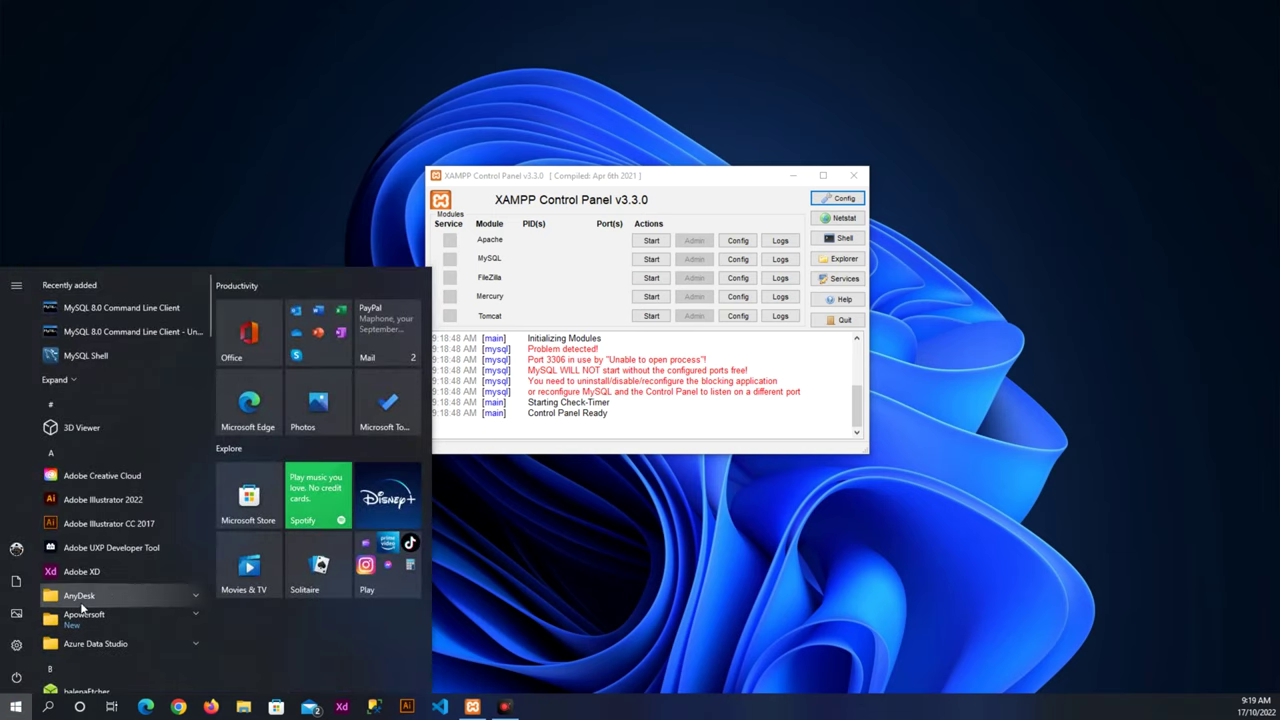
pyautogui.click(138, 389)
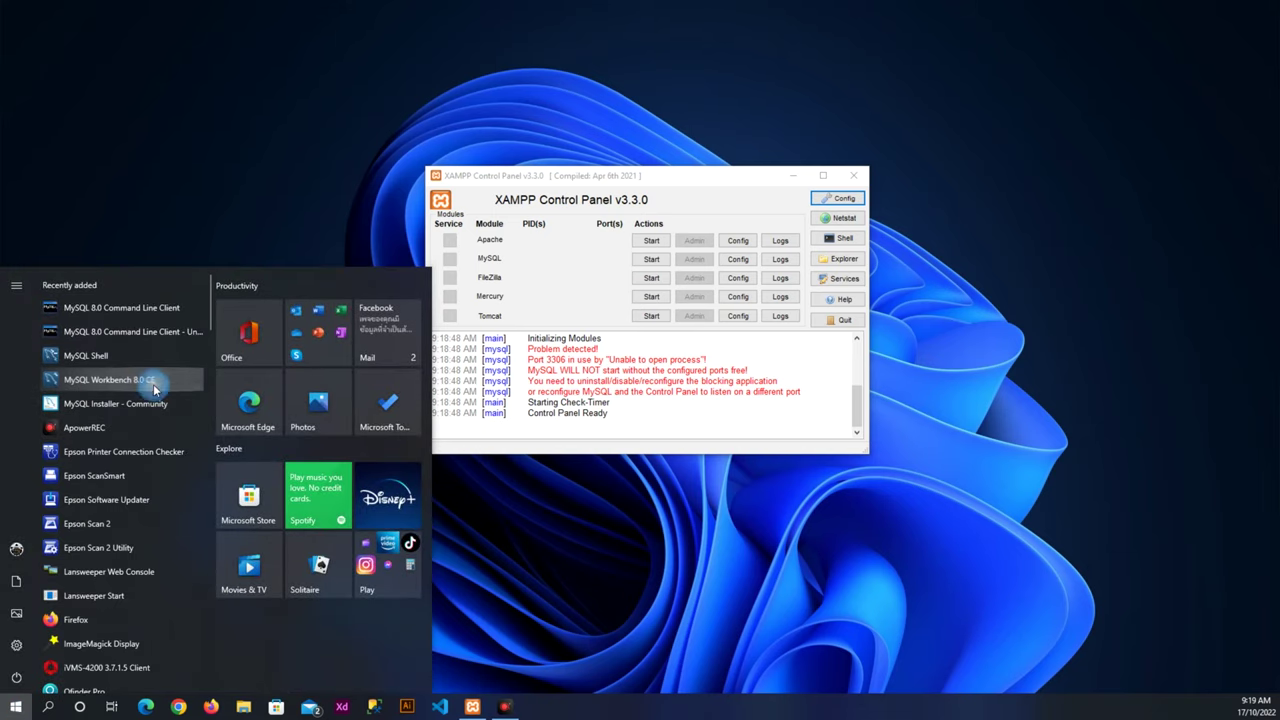
pyautogui.rightClick(153, 389)
pyautogui.moveTo(250, 420)
pyautogui.click(371, 424)
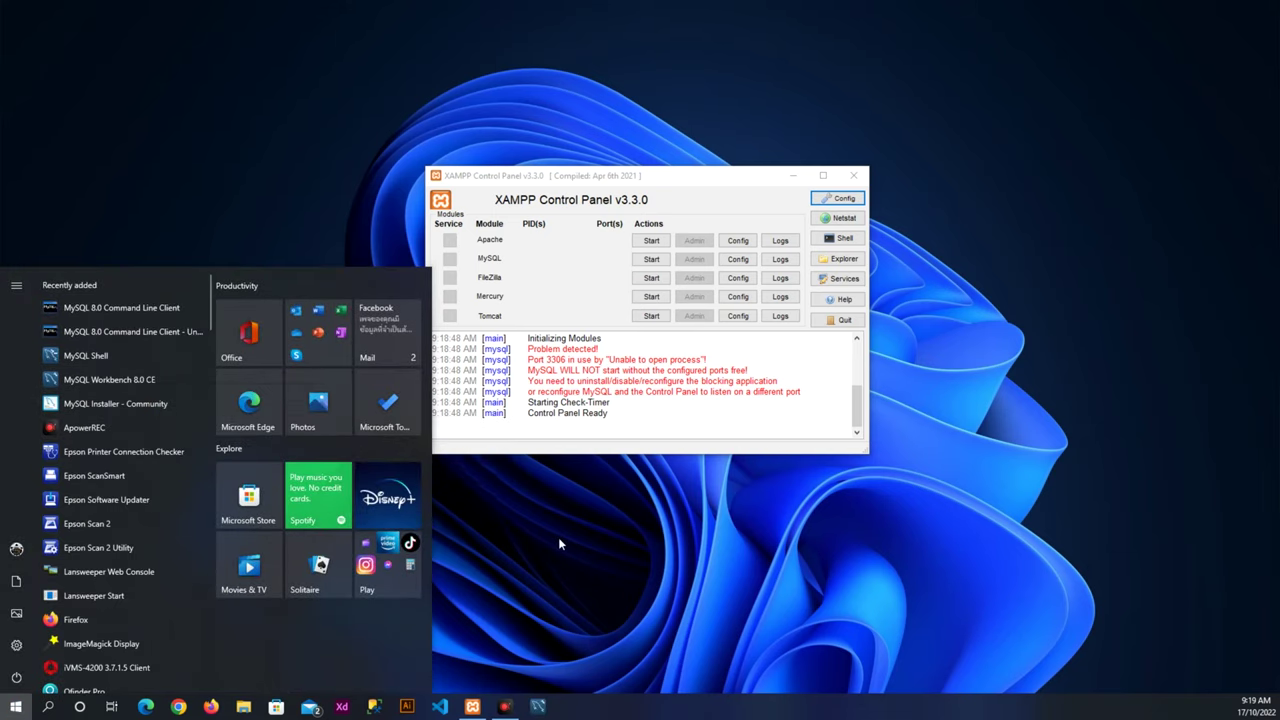
pyautogui.click(565, 545)
pyautogui.moveTo(538, 706); pyautogui.dragTo(474, 708)
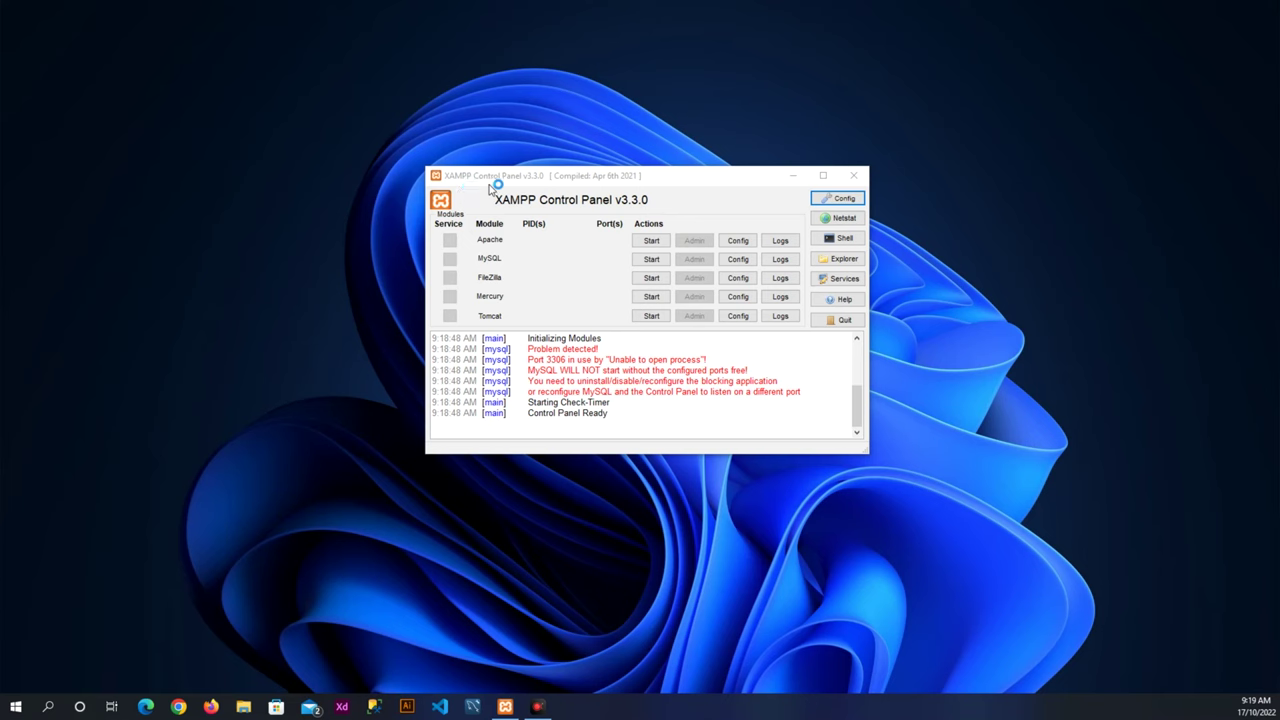
# Start the Apache and MySQL modules in XAMPP Control Panel.
pyautogui.moveTo(594, 177); pyautogui.dragTo(819, 126)
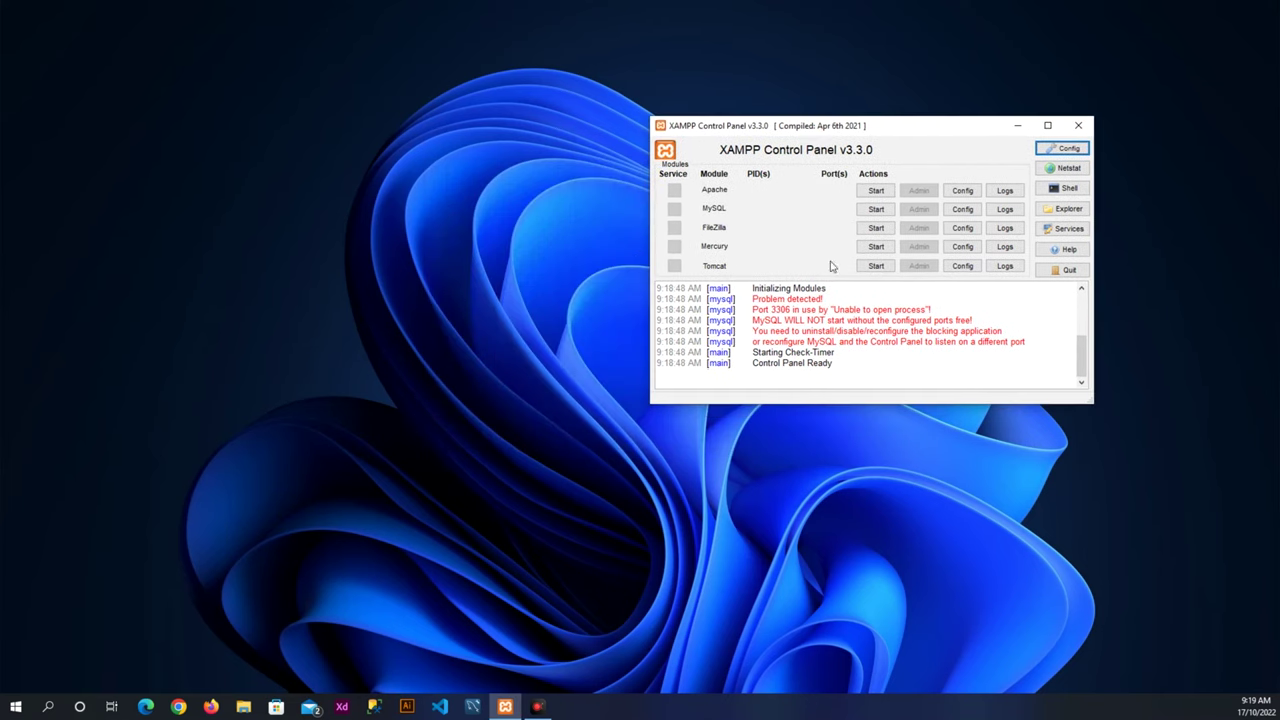
pyautogui.click(876, 190)
pyautogui.click(868, 211)
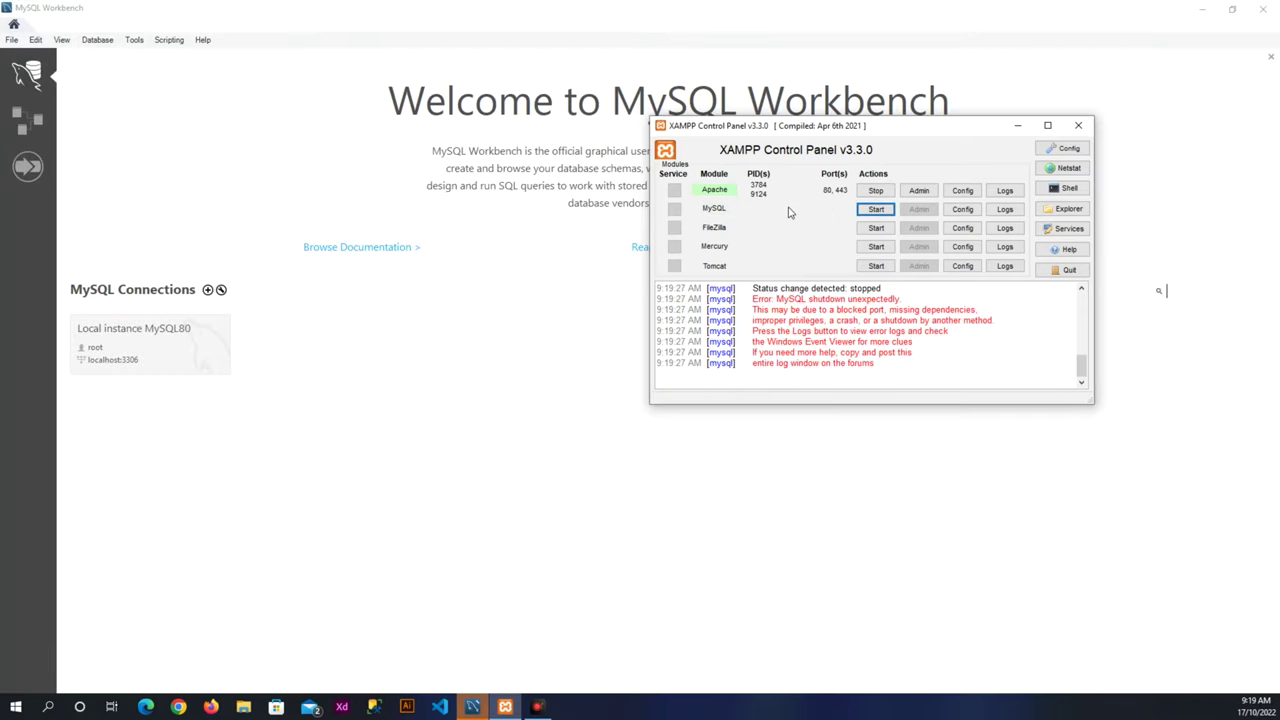
# Open MySQL's my.ini from the Config menu in XAMPP.
pyautogui.moveTo(875, 132); pyautogui.dragTo(677, 195)
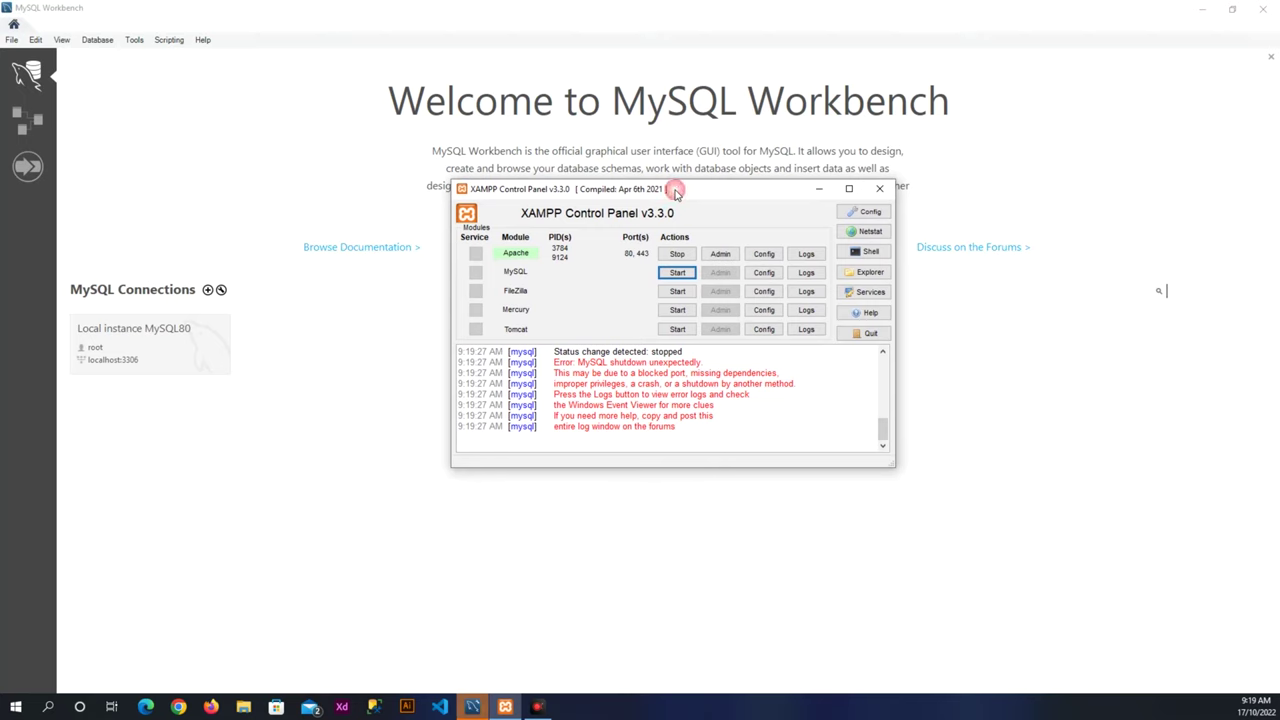
pyautogui.click(763, 272)
pyautogui.click(768, 290)
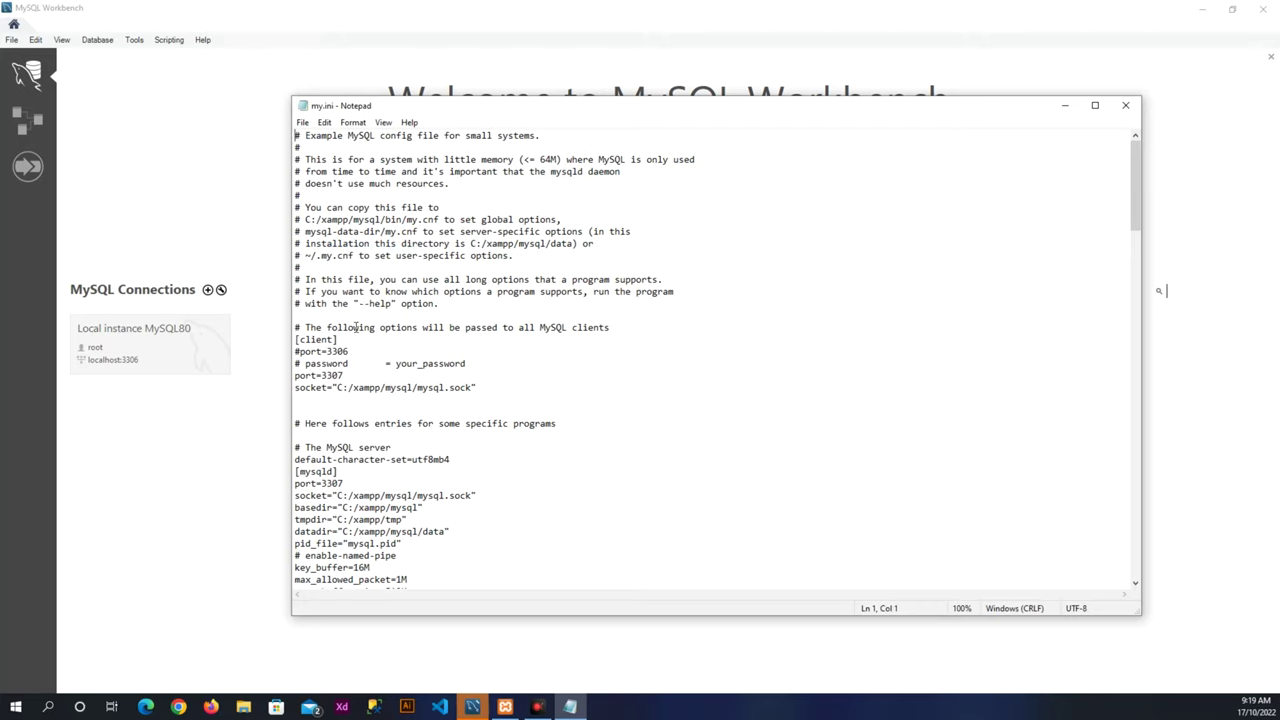
# In my.ini keep port 3307, change bind-address to 127.0.0.2, save and close Notepad.
pyautogui.click(351, 353)
pyautogui.scroll(-2, 350, 378)
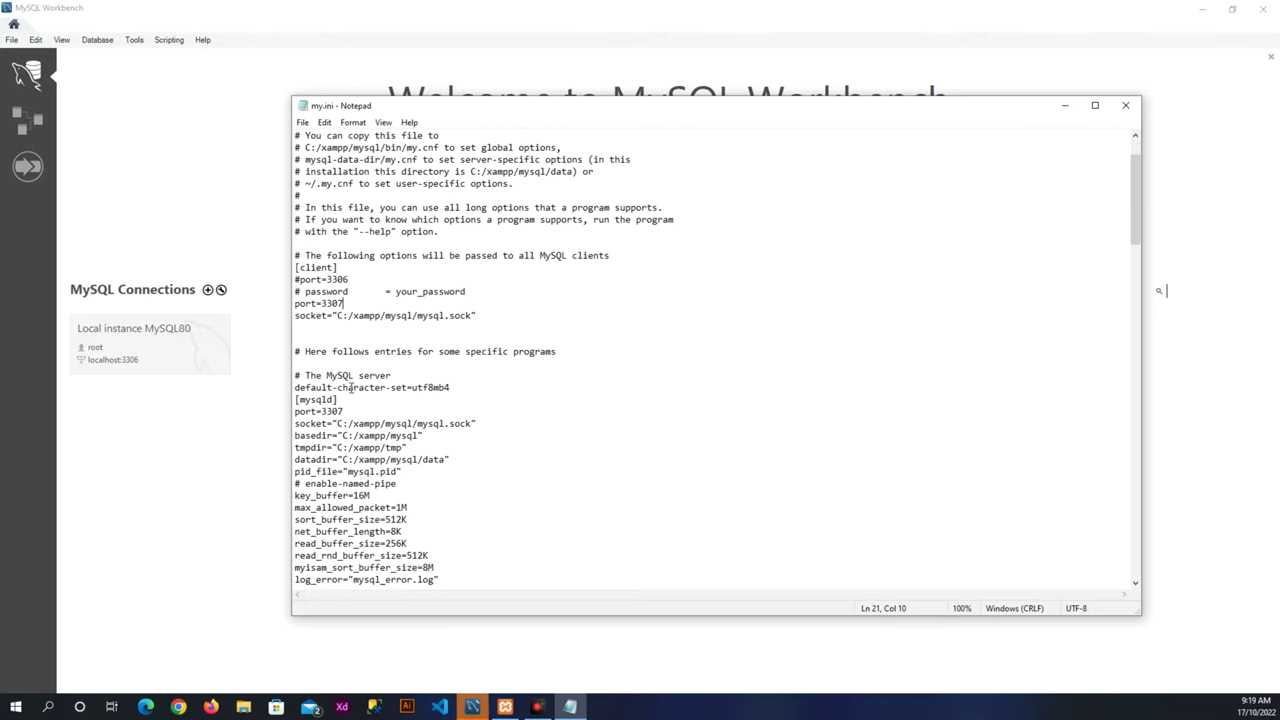
pyautogui.scroll(-7, 349, 412)
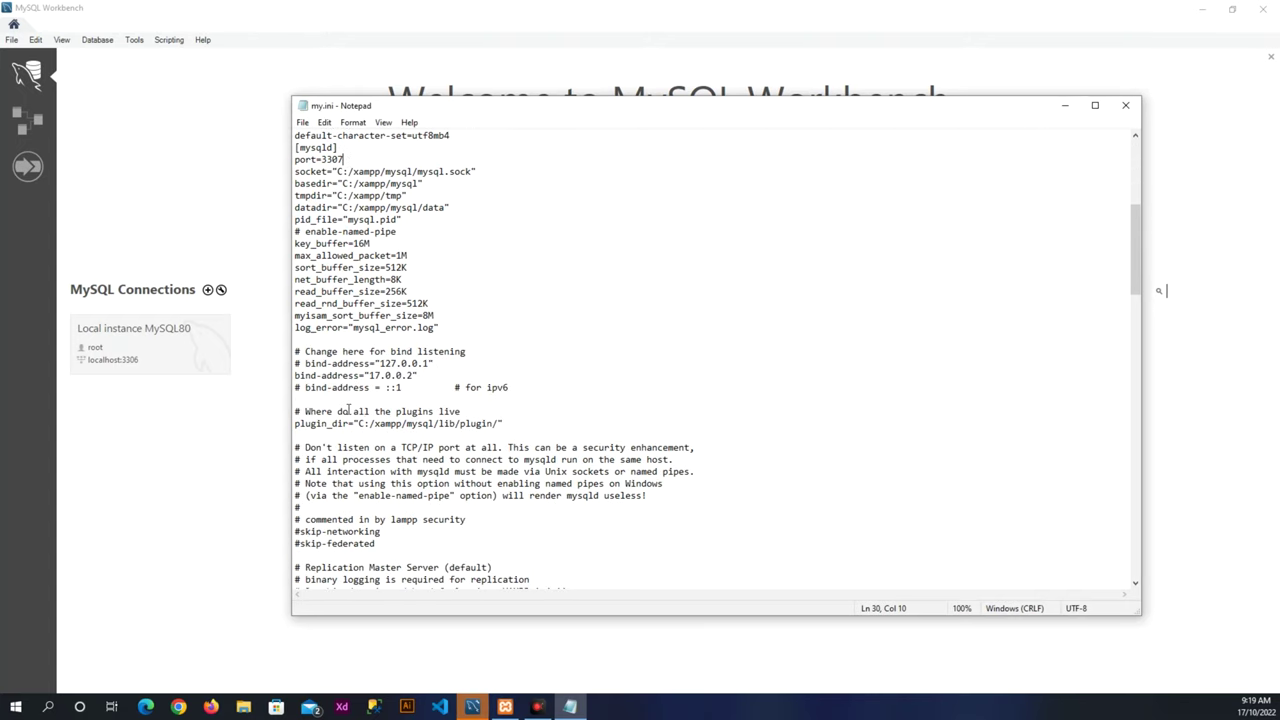
pyautogui.click(391, 363)
pyautogui.write('2')
pyautogui.click(302, 122)
pyautogui.click(316, 180)
pyautogui.click(550, 240)
pyautogui.click(1125, 105)
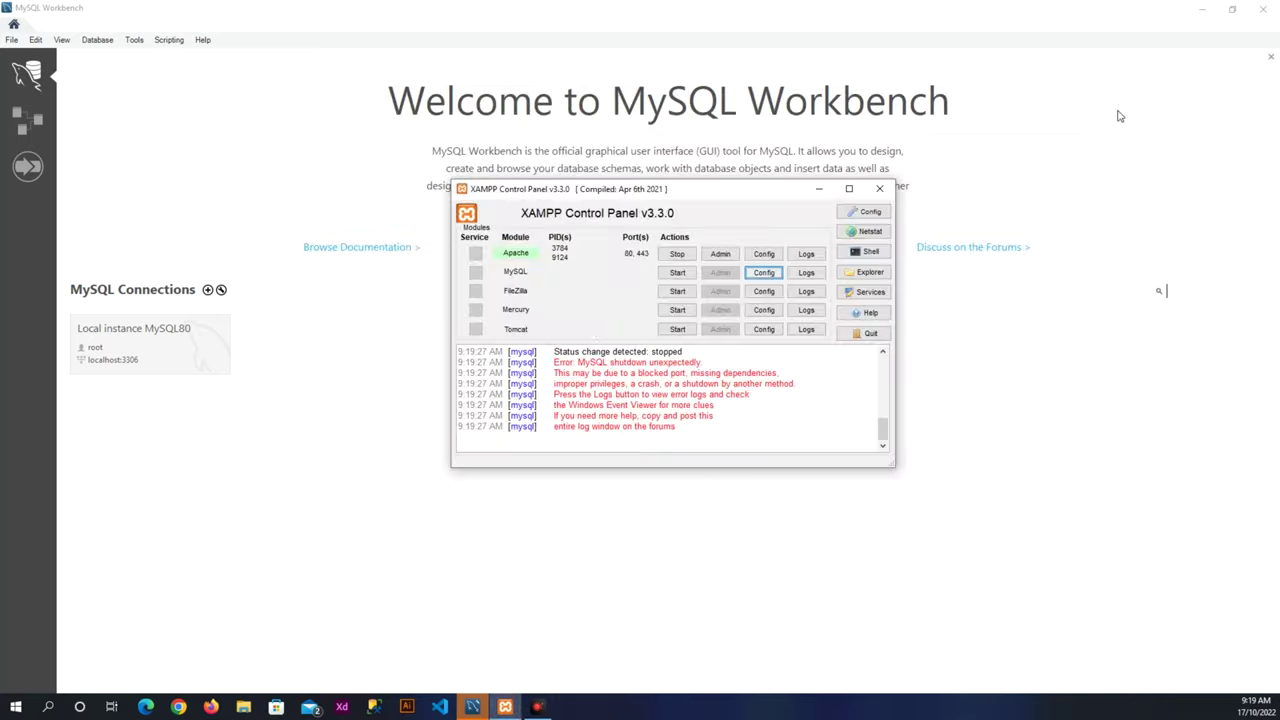
# Start MySQL on port 3307 in XAMPP and open phpMyAdmin via its Admin button.
pyautogui.click(676, 273)
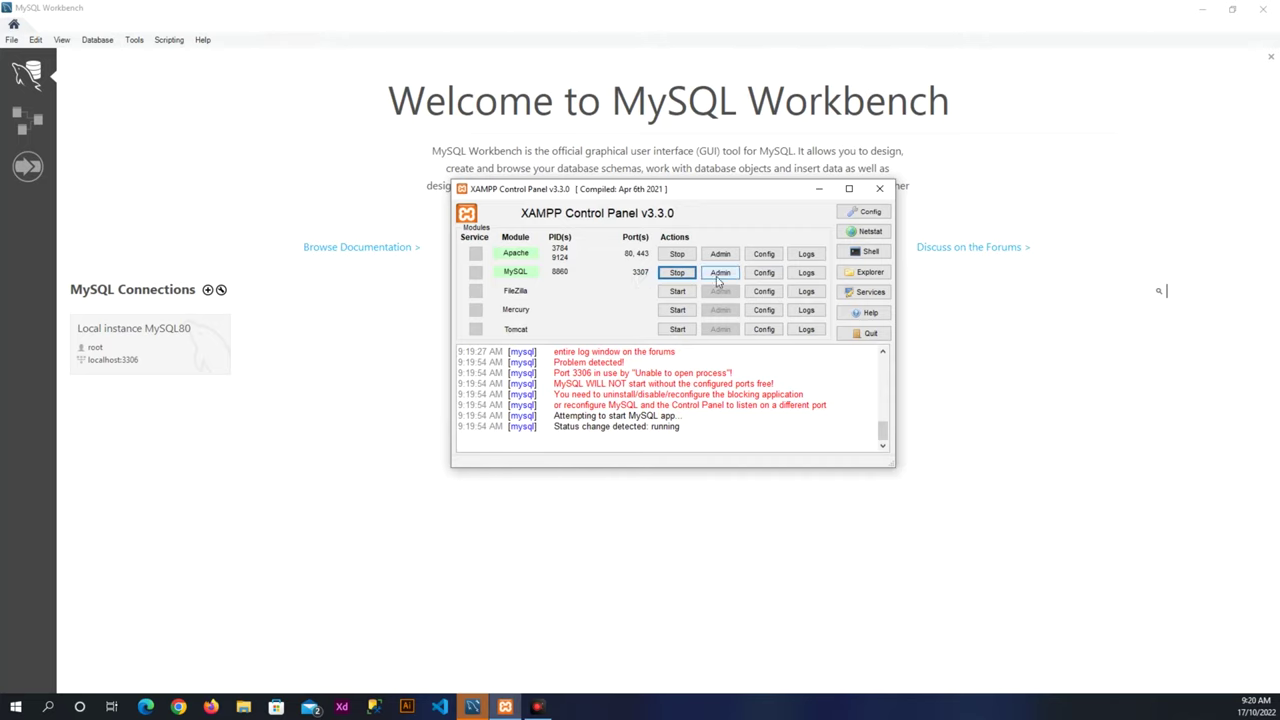
pyautogui.click(720, 275)
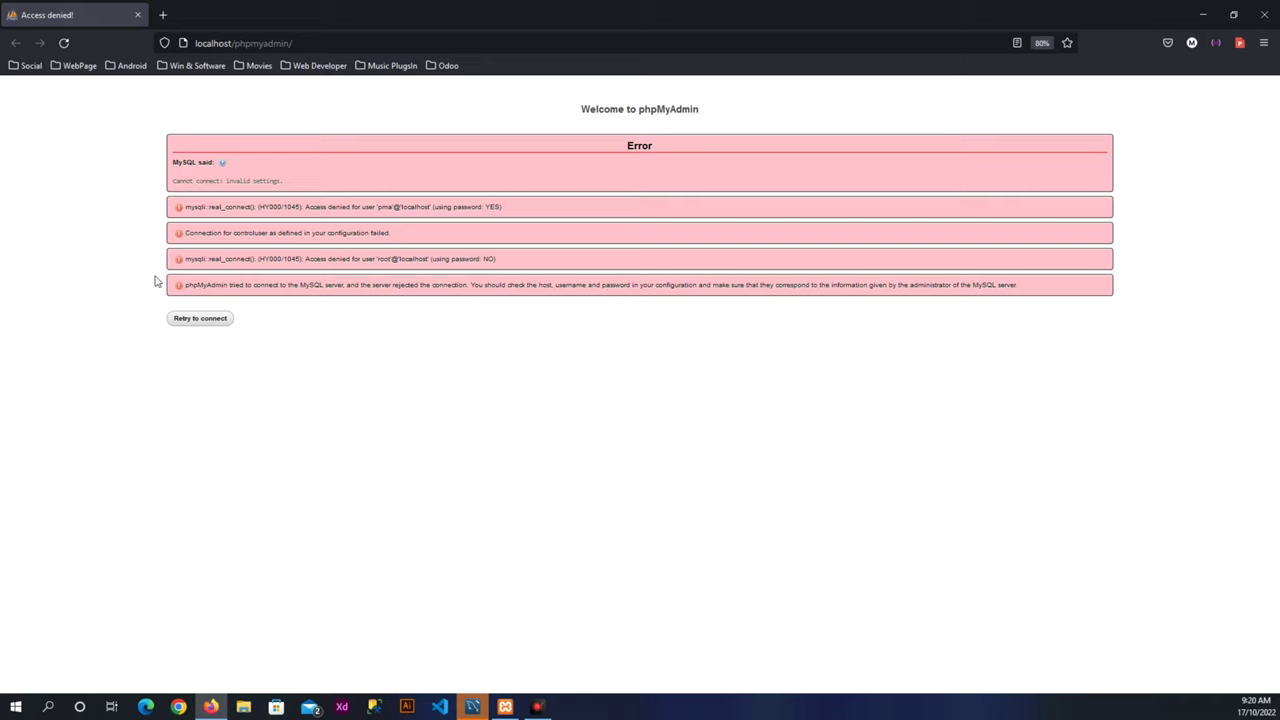
# Restore MySQL Workbench and place it side by side with XAMPP Control Panel.
pyautogui.moveTo(178, 183); pyautogui.dragTo(280, 182)
pyautogui.click(286, 181)
pyautogui.click(472, 706)
pyautogui.moveTo(612, 14); pyautogui.dragTo(473, 93)
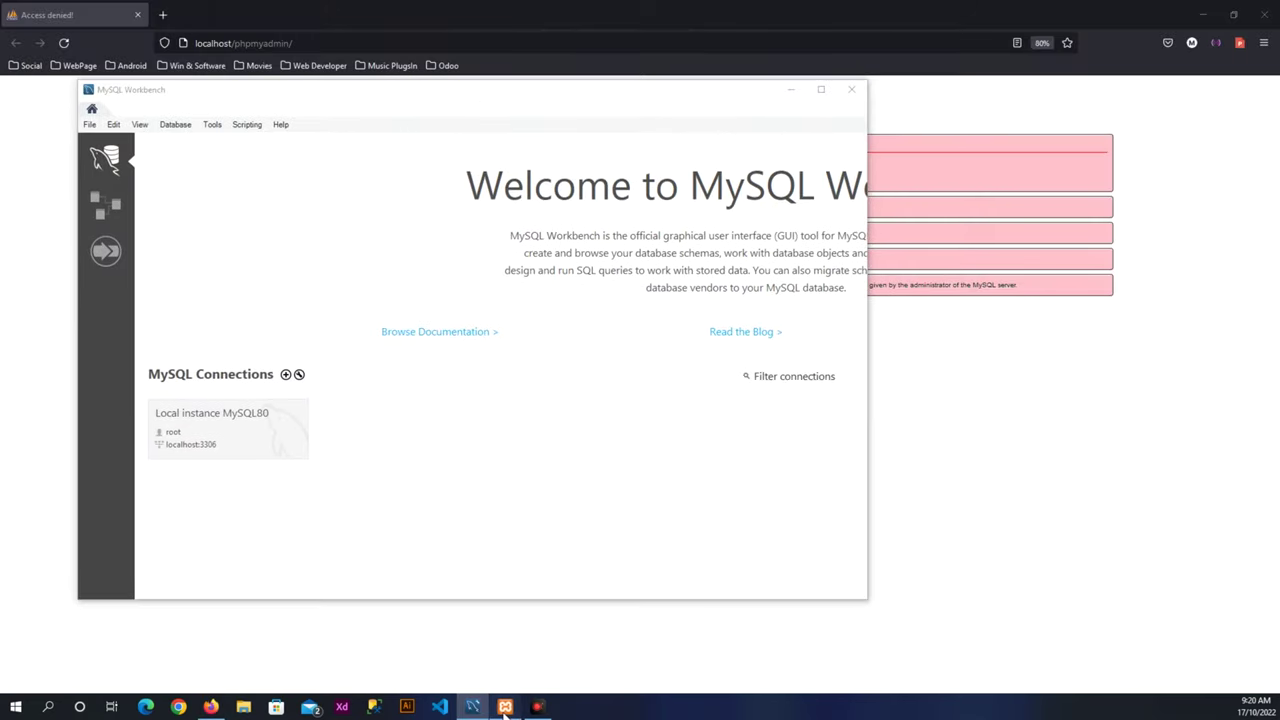
pyautogui.click(505, 706)
pyautogui.moveTo(684, 176); pyautogui.dragTo(1022, 175)
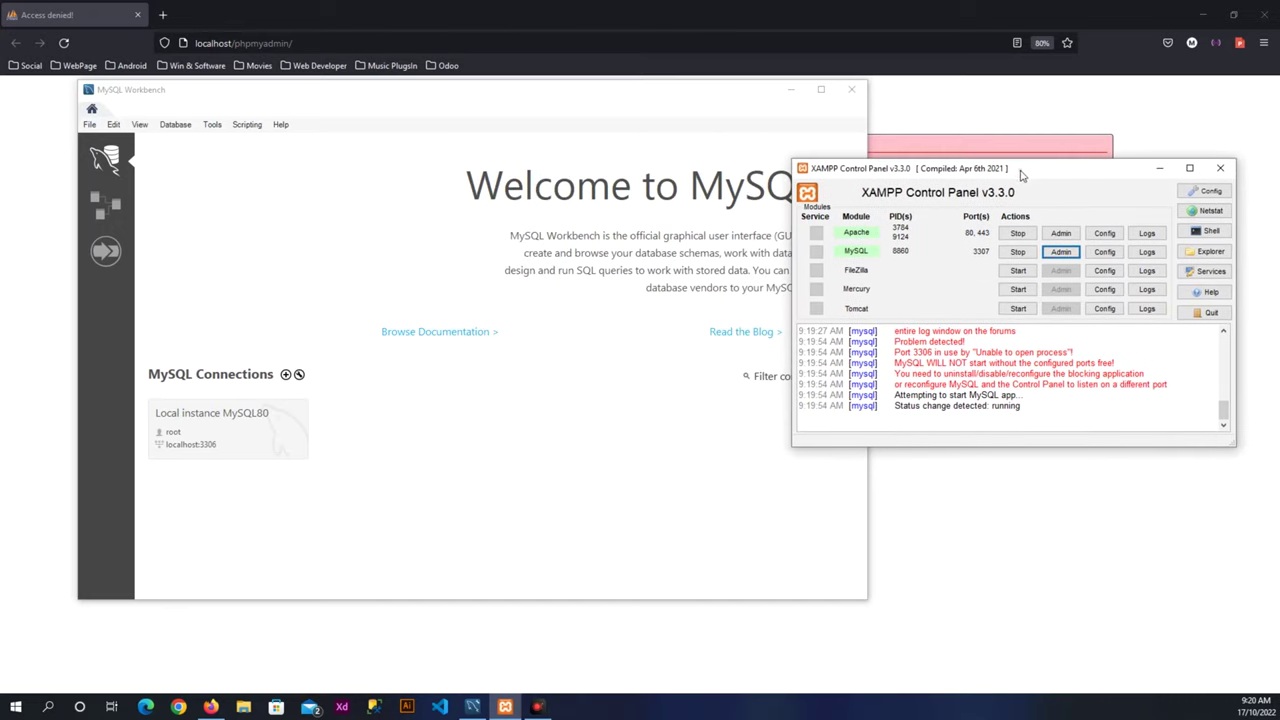
pyautogui.moveTo(656, 99)
pyautogui.mouseDown()
pyautogui.moveTo(586, 94)
pyautogui.moveTo(600, 86)
pyautogui.mouseUp()
pyautogui.click(600, 85)
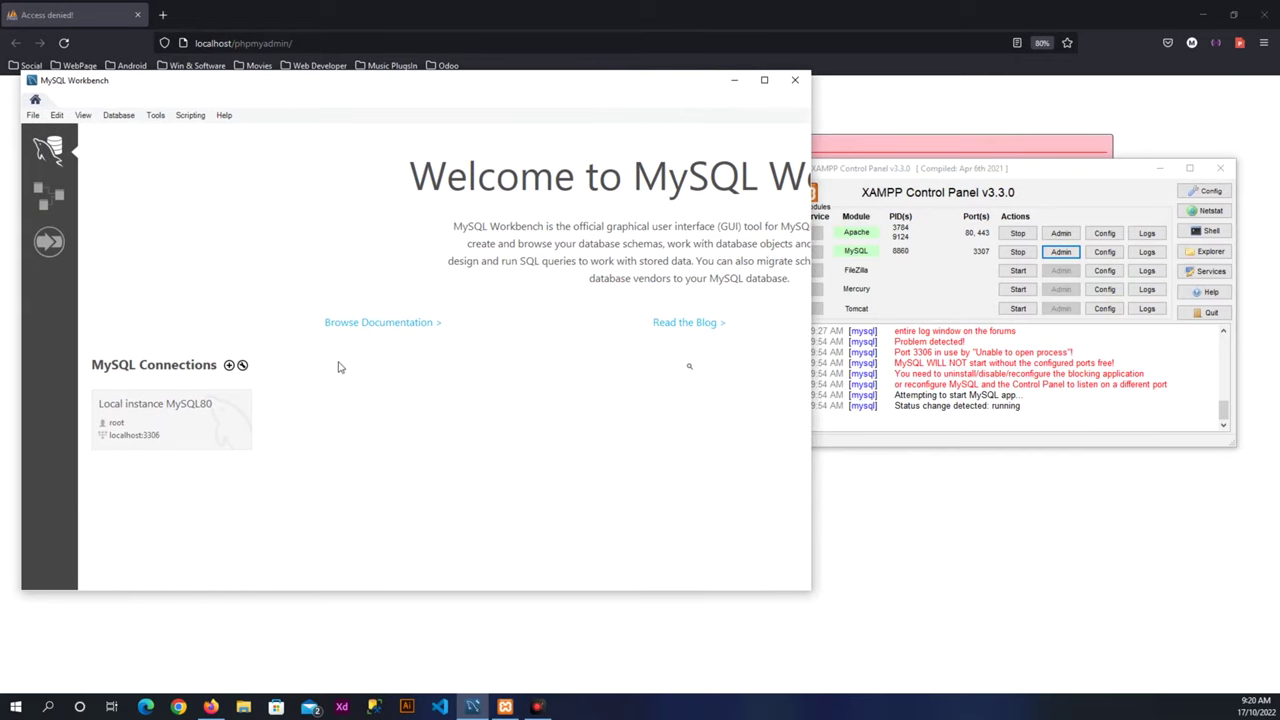
# Add a Workbench connection named XAMPP: host 127.0.0.2, port 3307, Standard (TCP/IP).
pyautogui.click(228, 366)
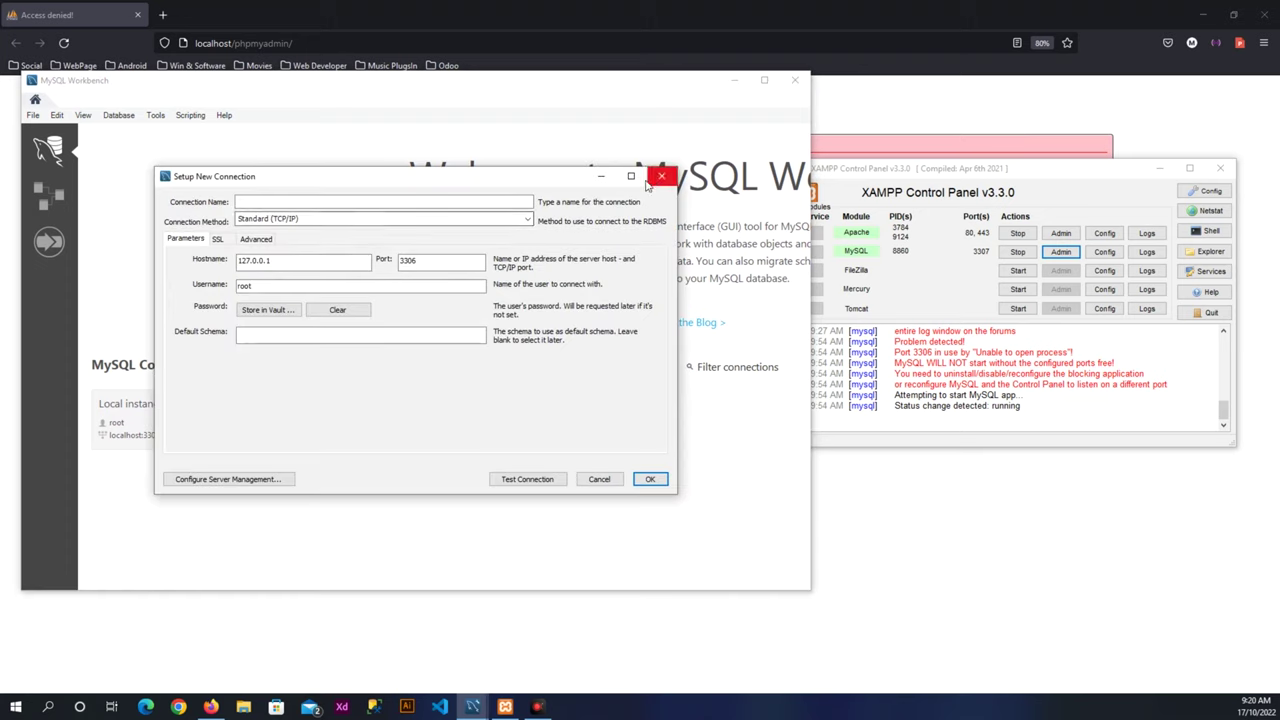
pyautogui.click(308, 262)
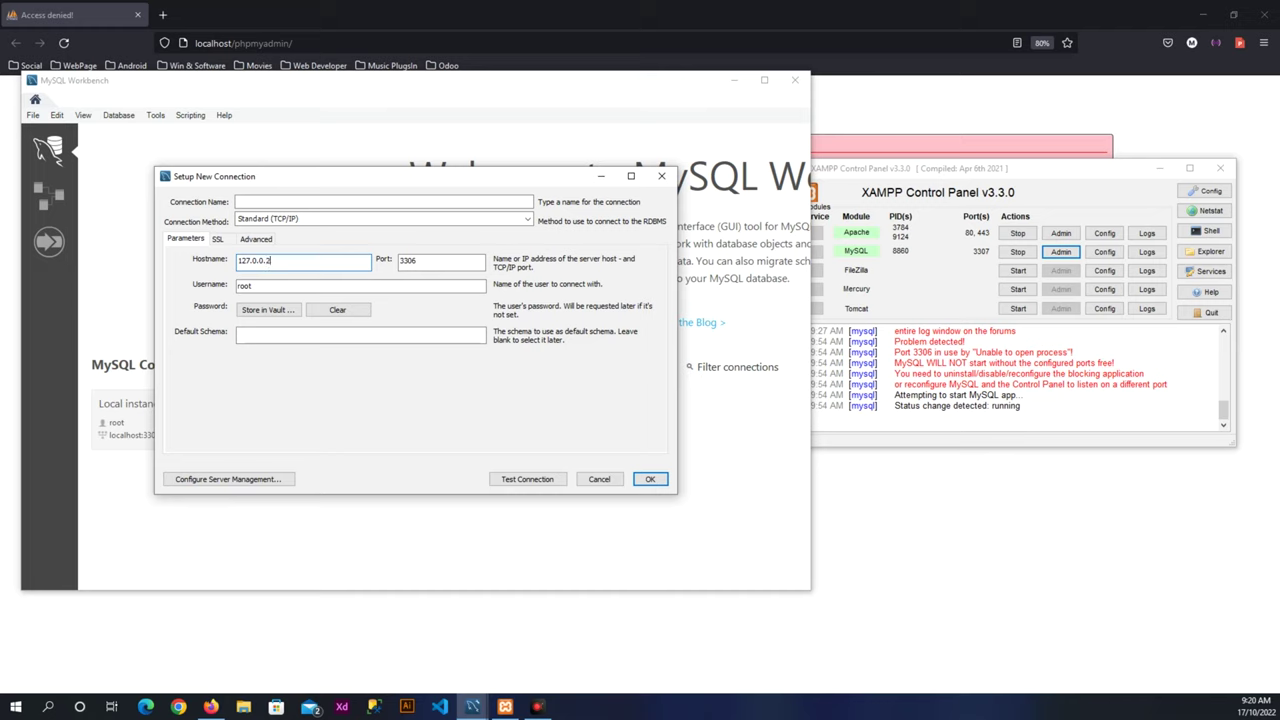
pyautogui.click(419, 260)
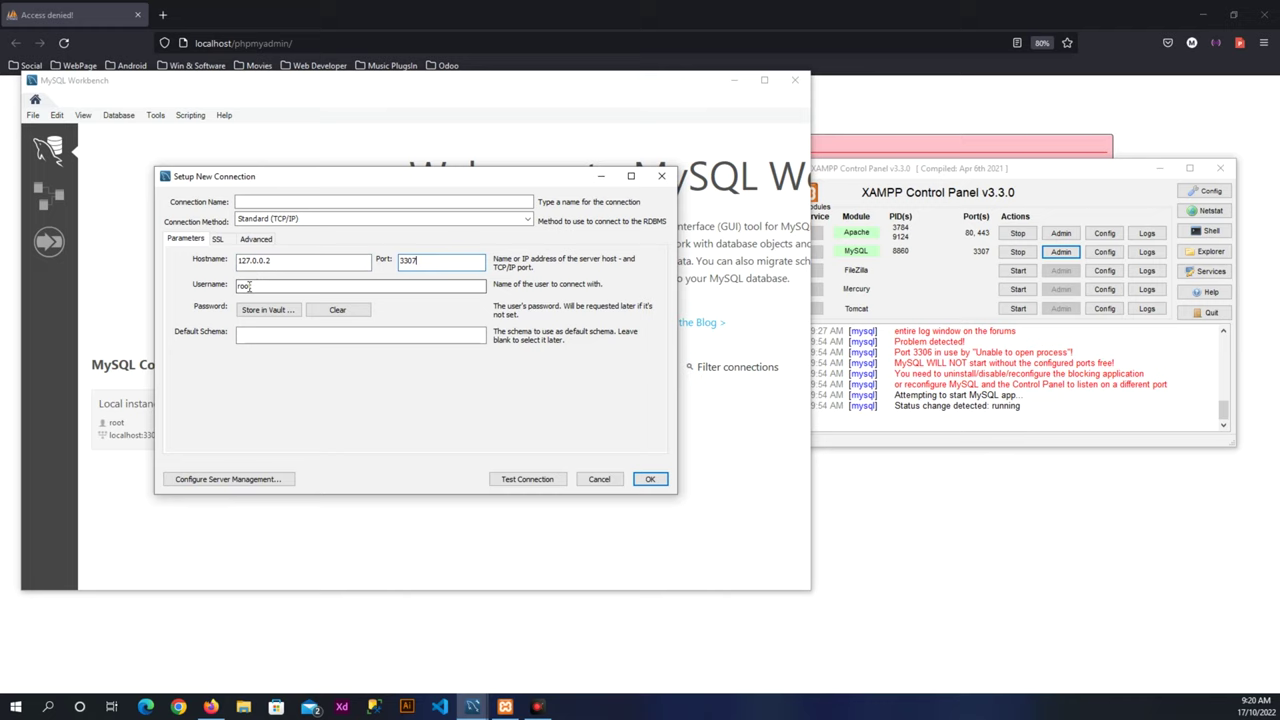
pyautogui.click(314, 201)
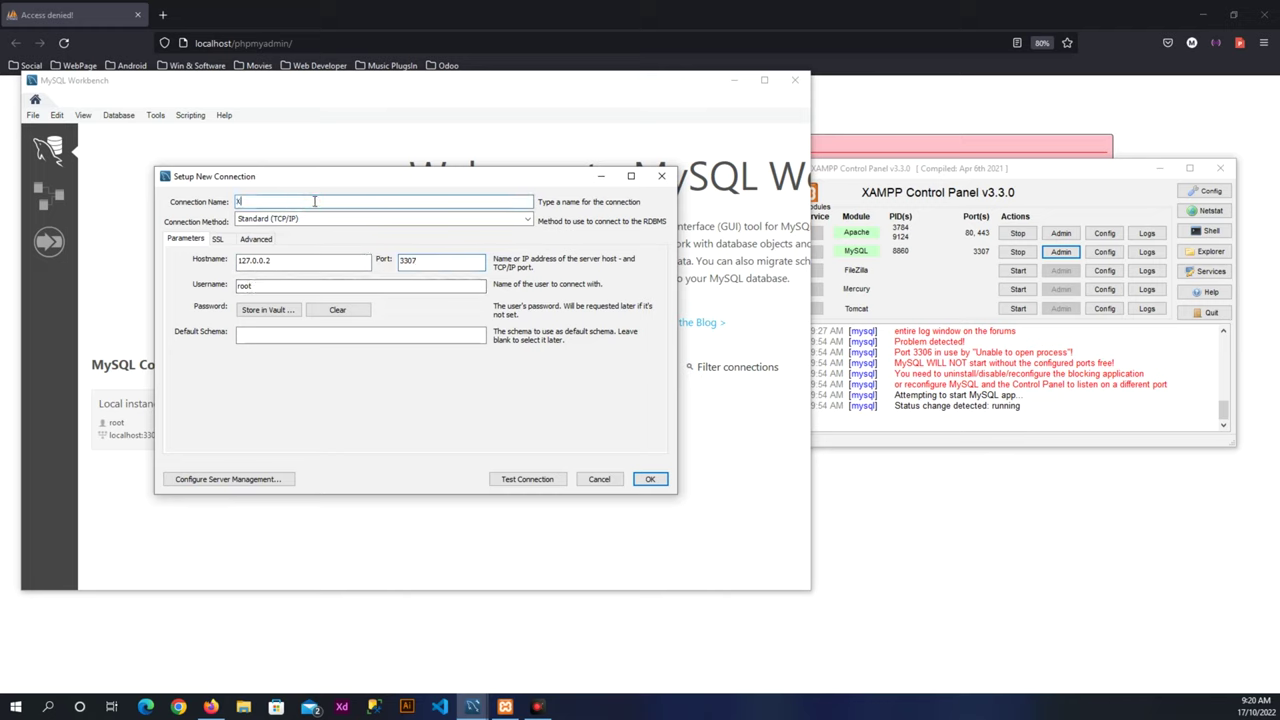
pyautogui.write('XAMPP')
pyautogui.click(297, 218)
pyautogui.click(296, 231)
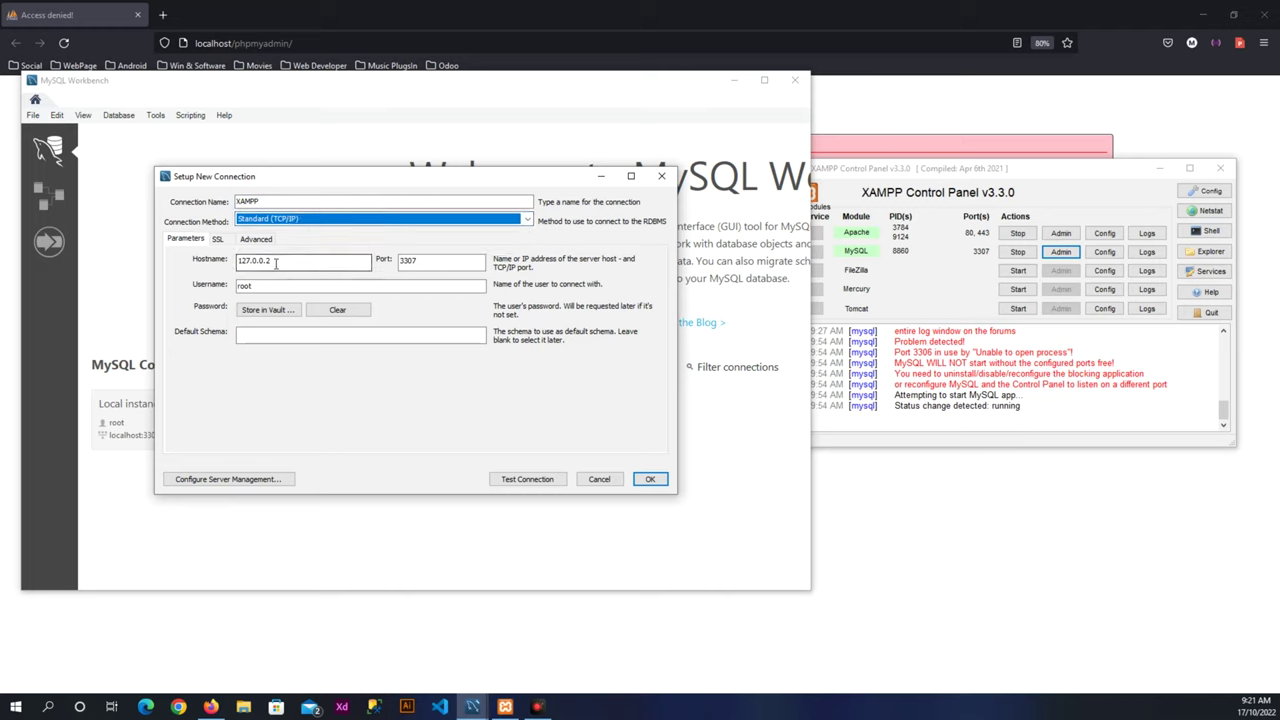